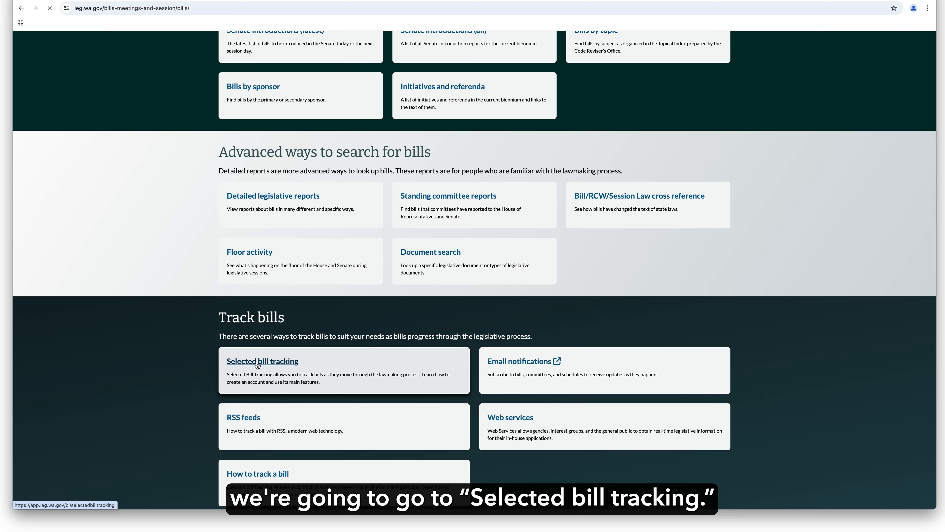
# Step: Open the Selected bill tracking page from the Track bills section and point out the account sign-up link
pyautogui.click(286, 152)
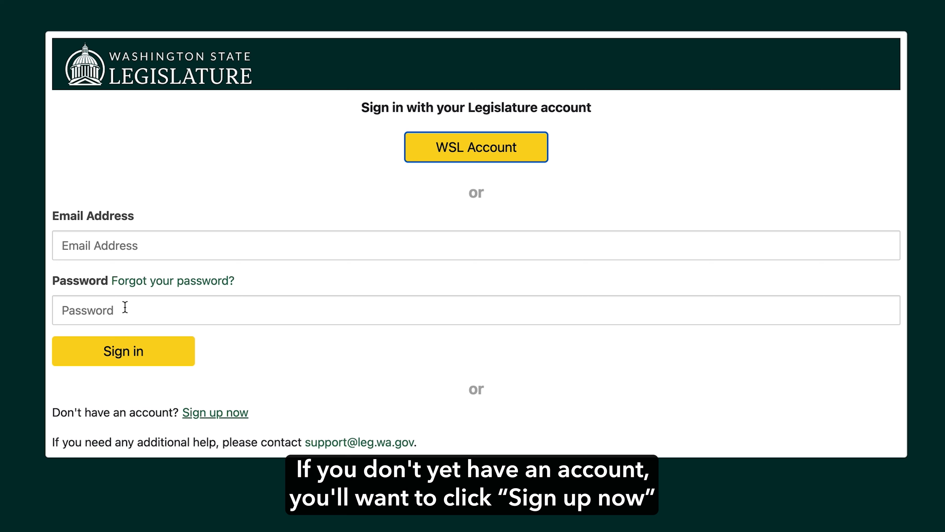
pyautogui.moveTo(260, 414); pyautogui.dragTo(183, 413)
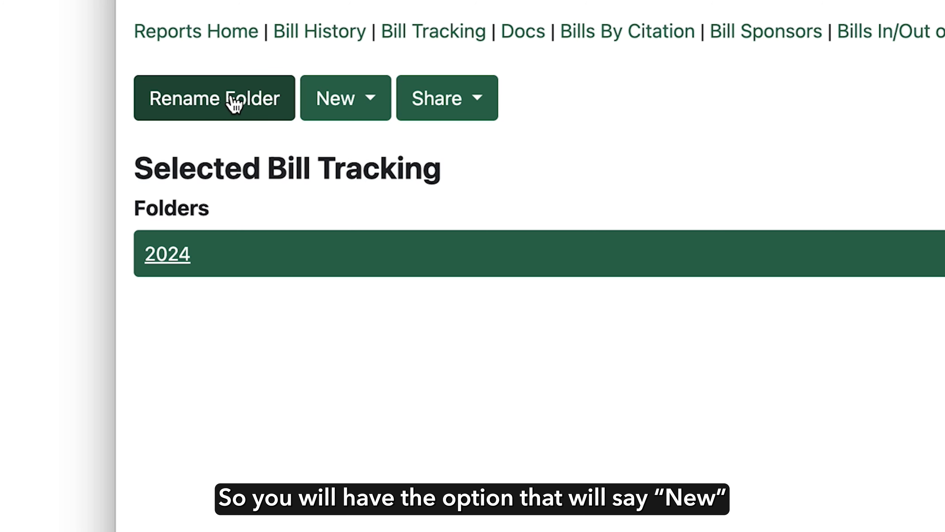
# Step: Create a bill tracking folder named "New folder" and save it
pyautogui.click(365, 105)
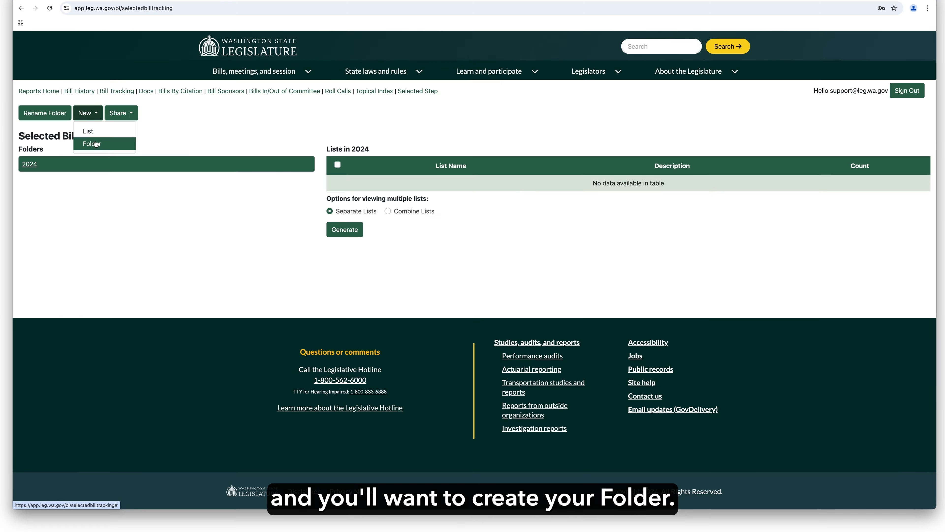
pyautogui.click(357, 192)
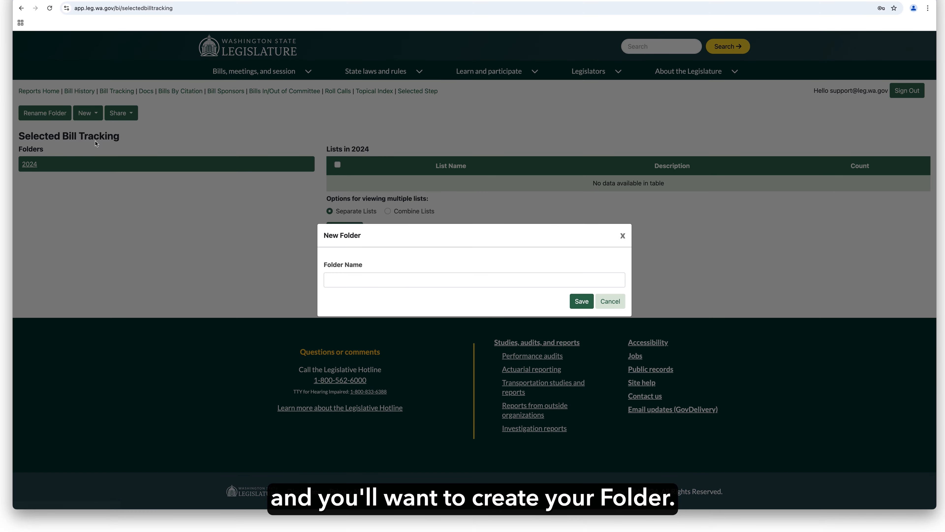
pyautogui.click(337, 277)
pyautogui.write('N')
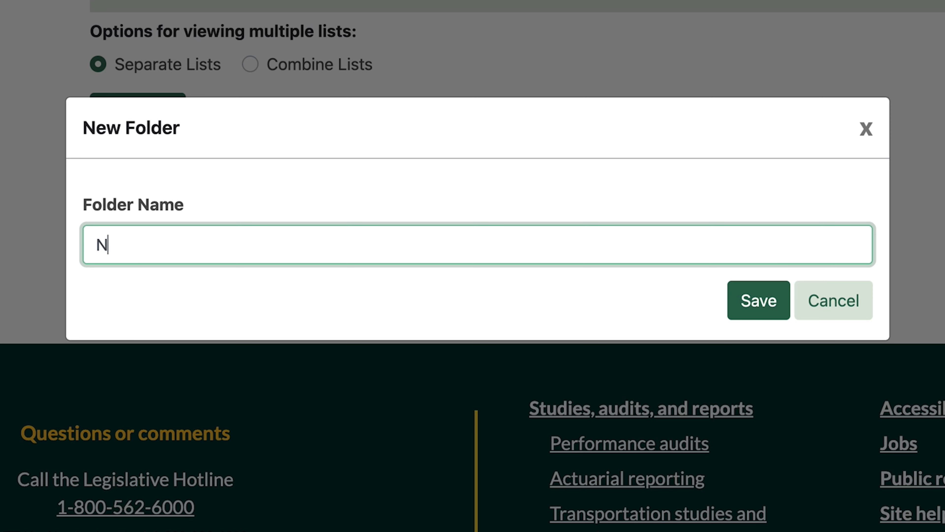
pyautogui.write('ew folder')
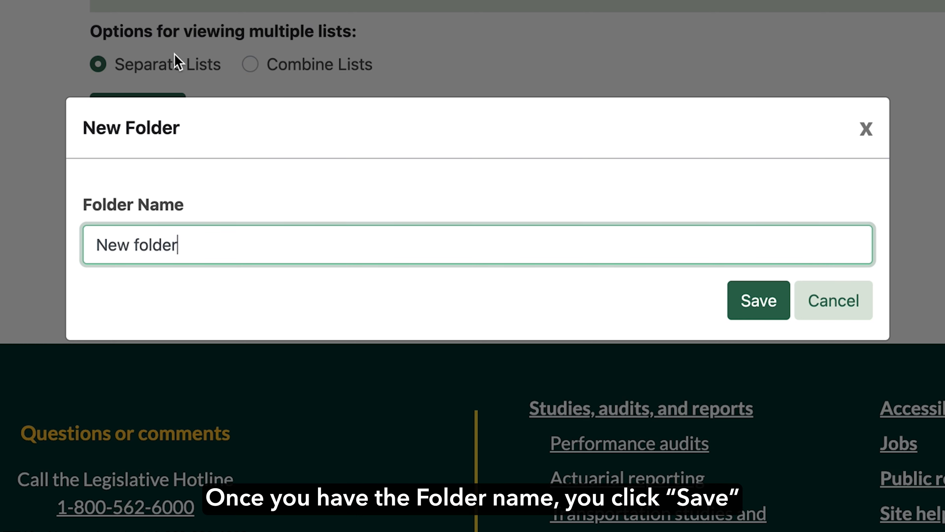
pyautogui.click(772, 311)
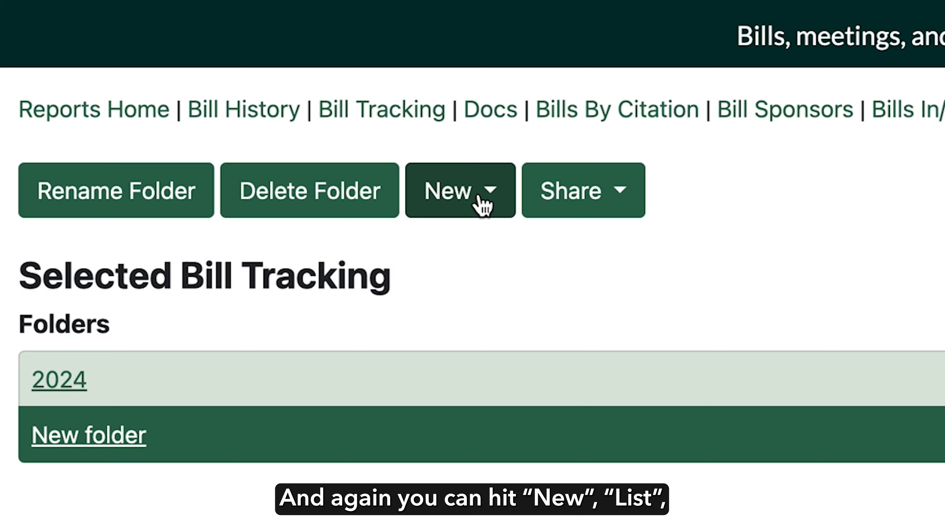
# Step: Create a list named "A new list" in New folder without a description, then save and close it
pyautogui.click(142, 113)
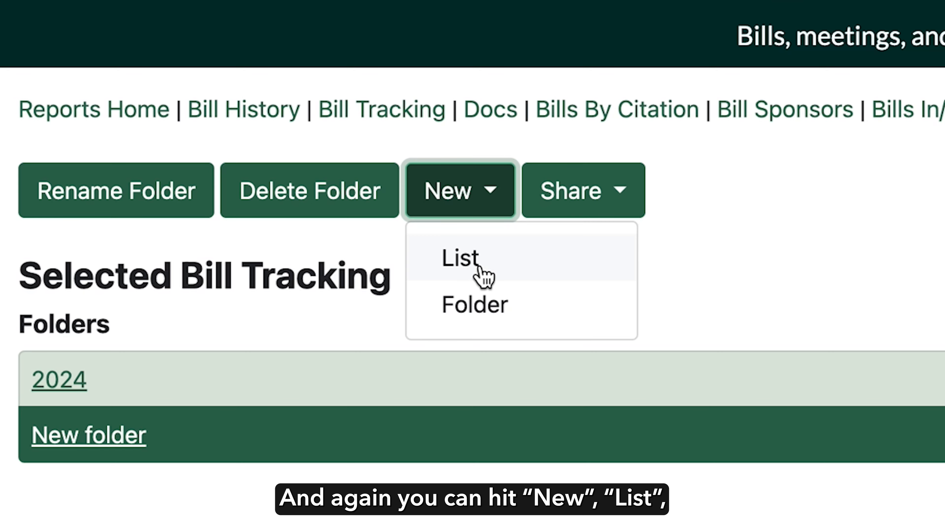
pyautogui.click(143, 132)
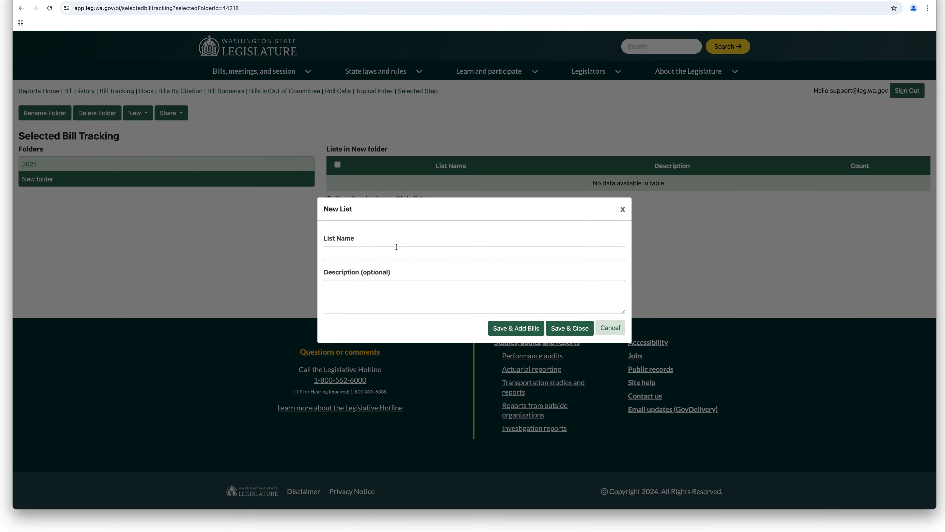
pyautogui.click(405, 254)
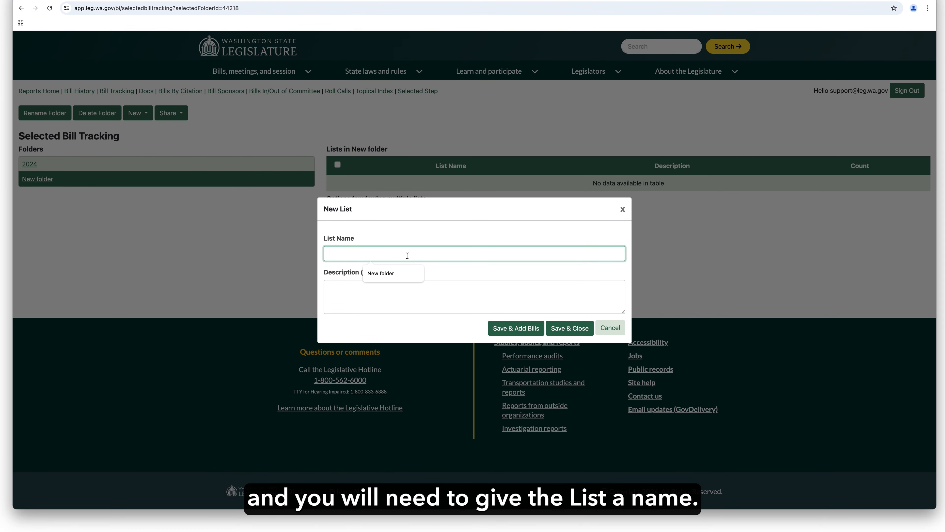
pyautogui.write('A new list')
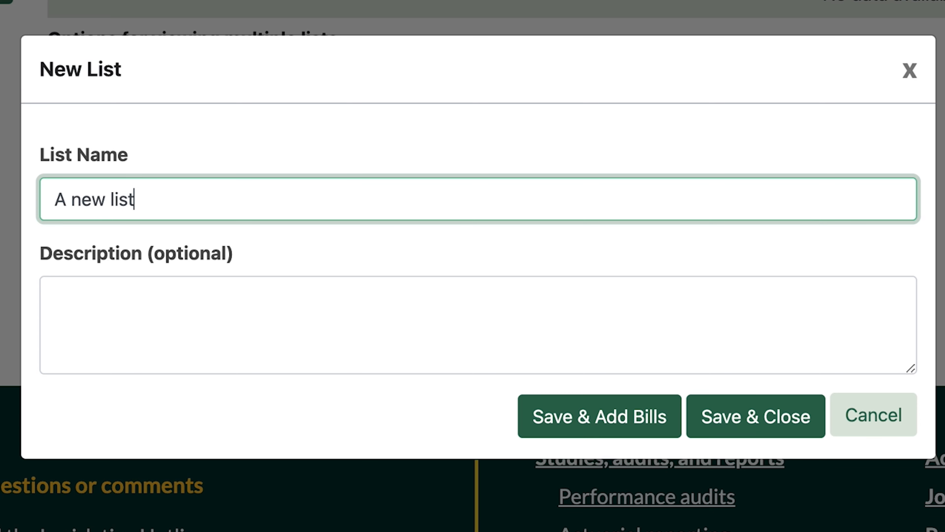
pyautogui.click(357, 312)
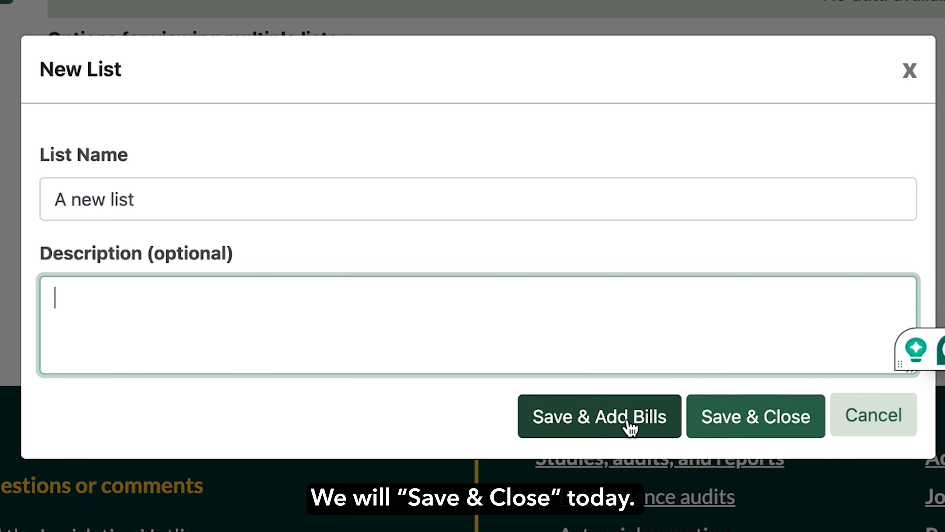
pyautogui.click(712, 423)
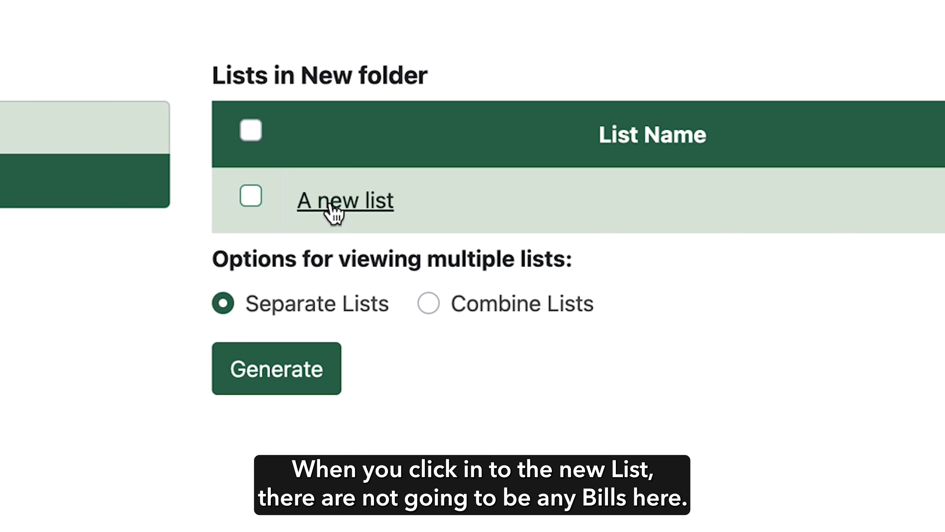
# Step: Open "A new list" and add bills 1000, 5000, 1001 and 5001 to it
pyautogui.click(330, 206)
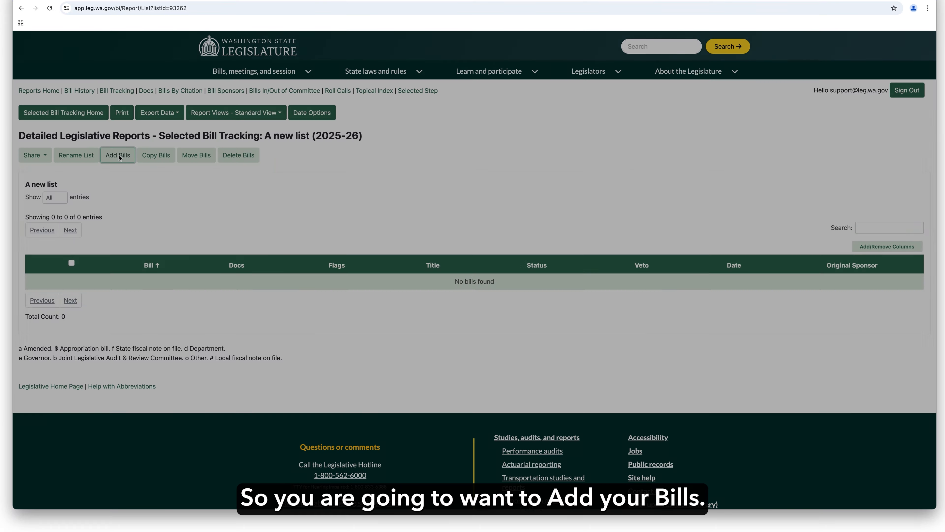
pyautogui.click(304, 219)
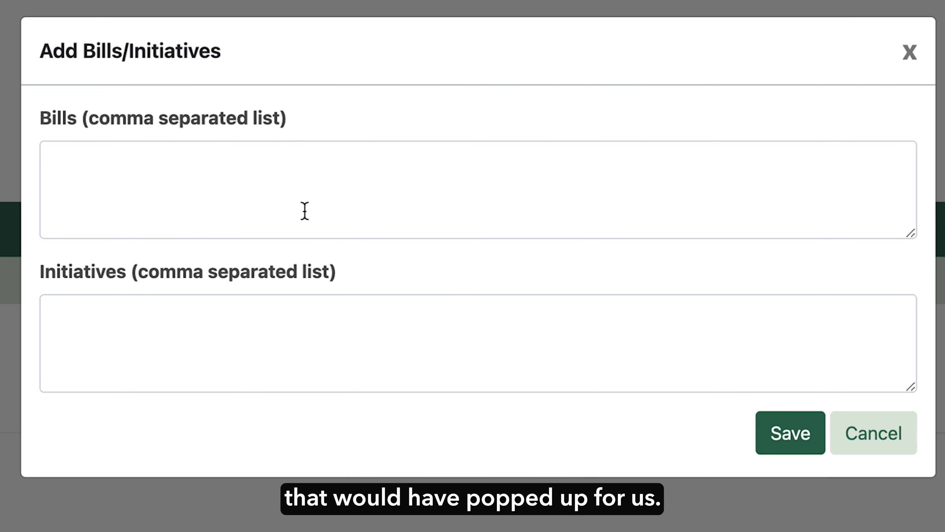
pyautogui.click(305, 191)
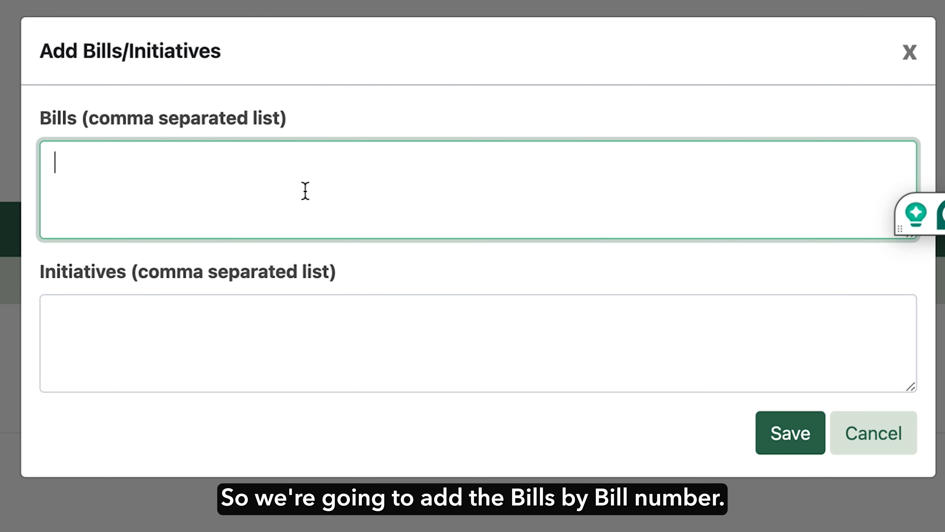
pyautogui.write('1000')
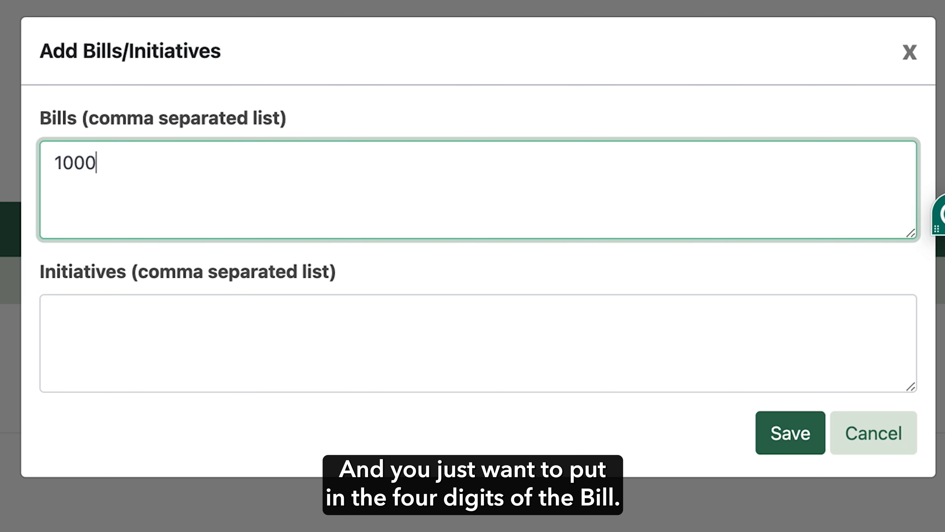
pyautogui.write(', ')
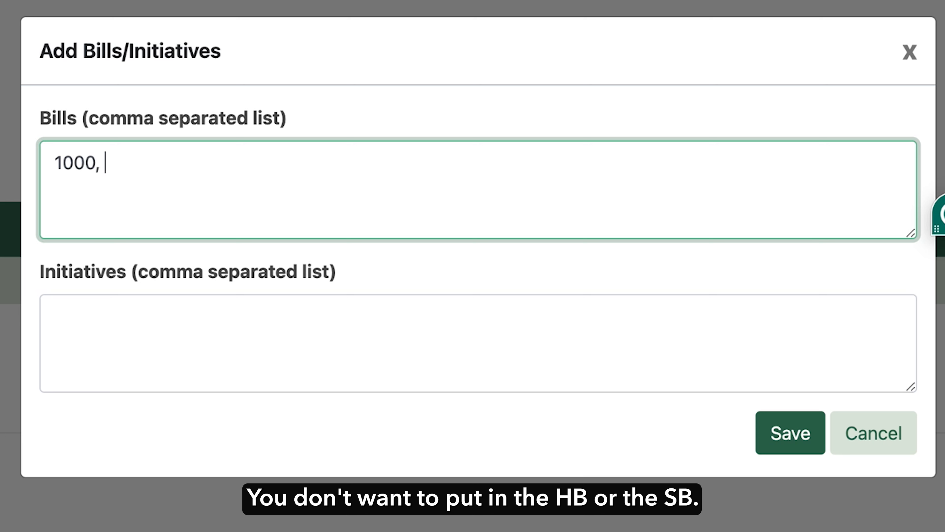
pyautogui.write('5')
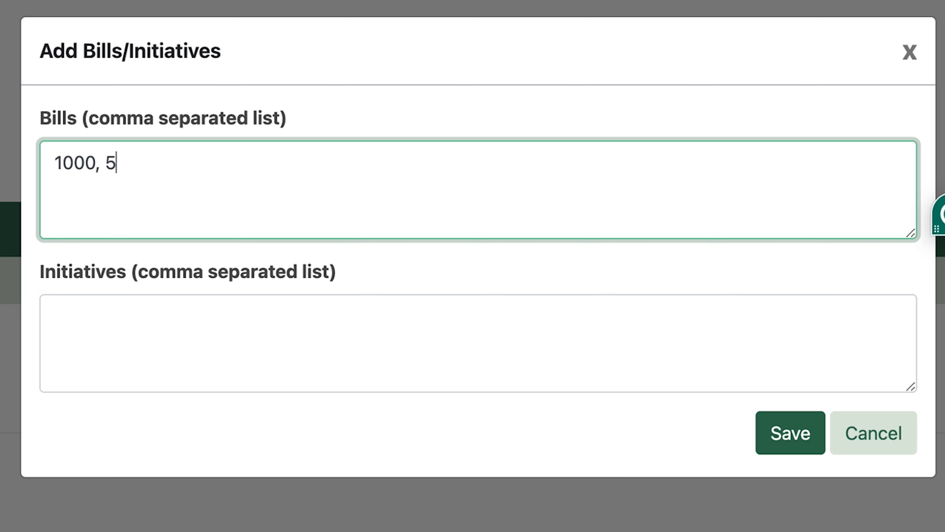
pyautogui.write('000, ')
pyautogui.write('100')
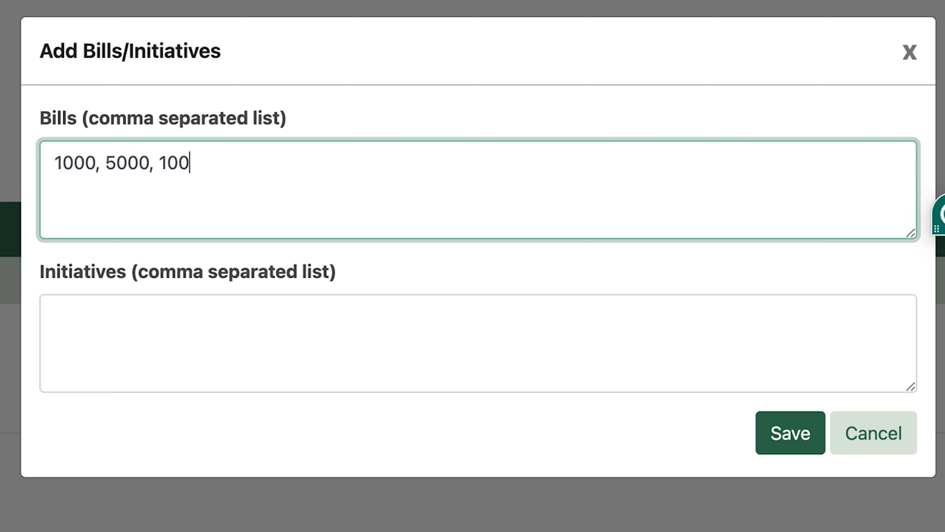
pyautogui.write('1, 5001')
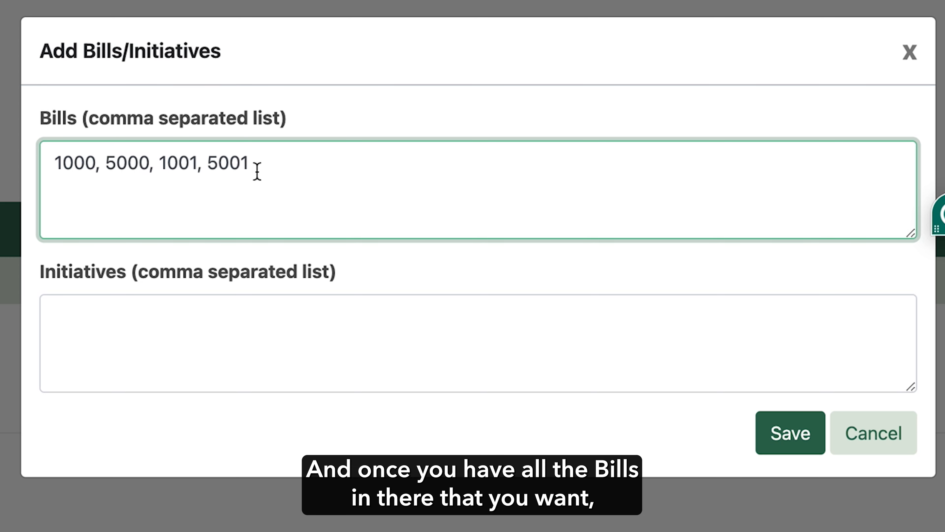
pyautogui.click(774, 445)
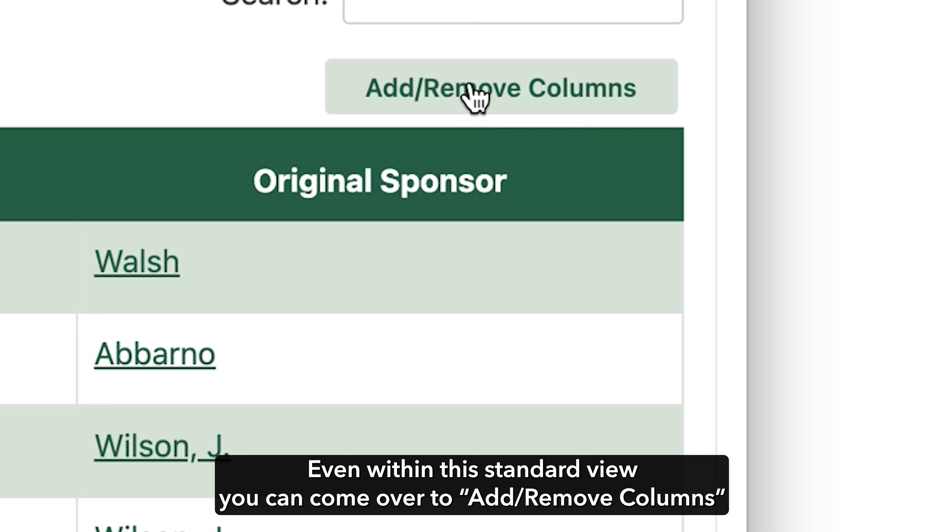
# Step: Hide the Flags and Date columns in the bill table, toggling the Title column off and back on
pyautogui.click(470, 89)
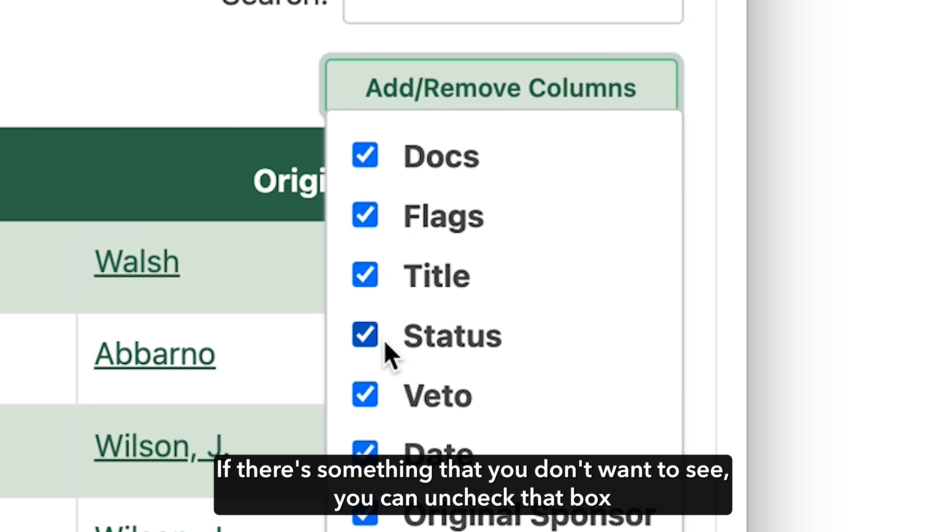
pyautogui.click(366, 215)
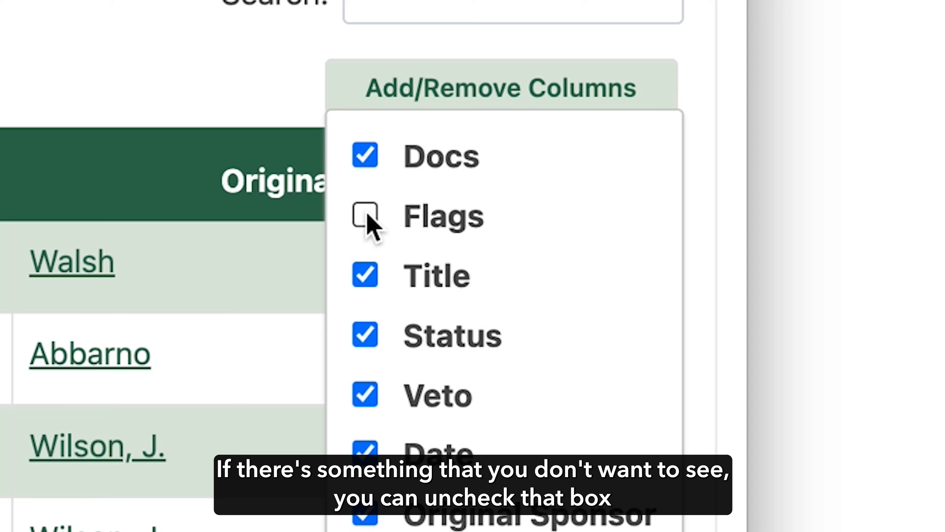
pyautogui.click(370, 272)
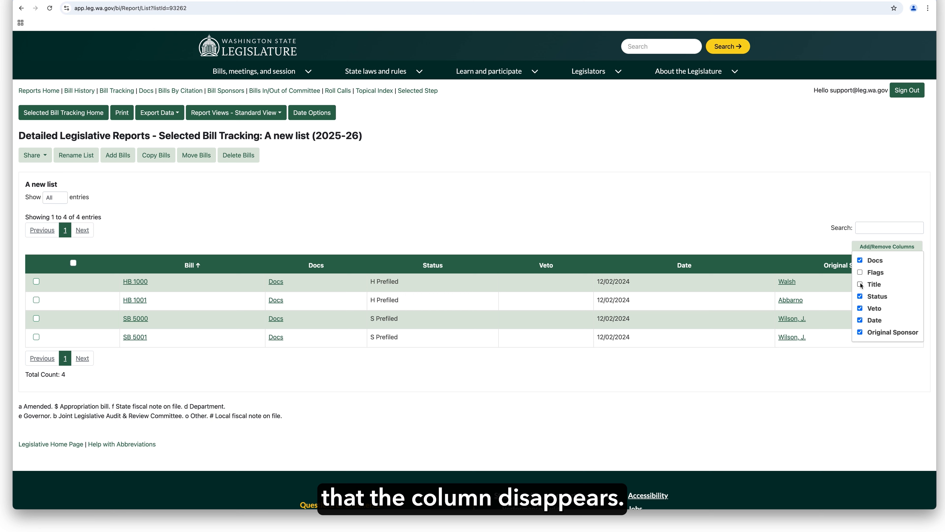
pyautogui.click(860, 284)
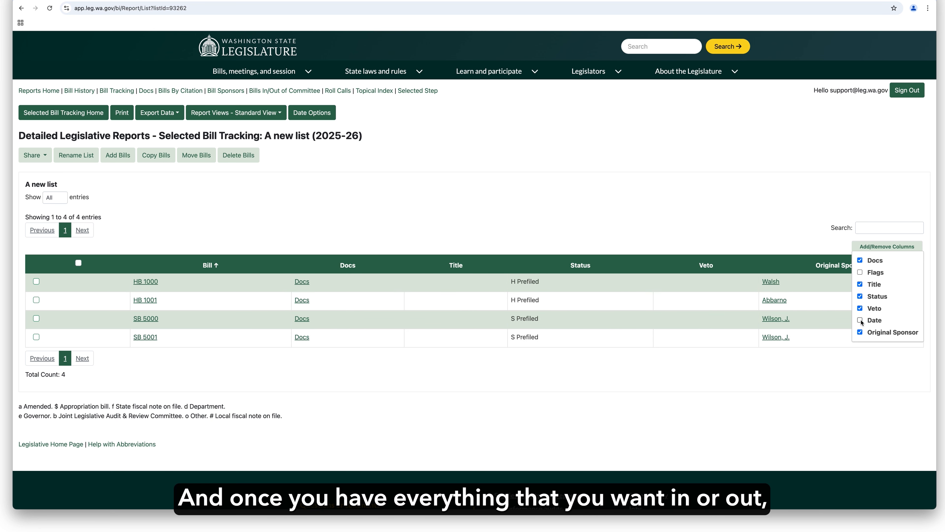
pyautogui.click(783, 227)
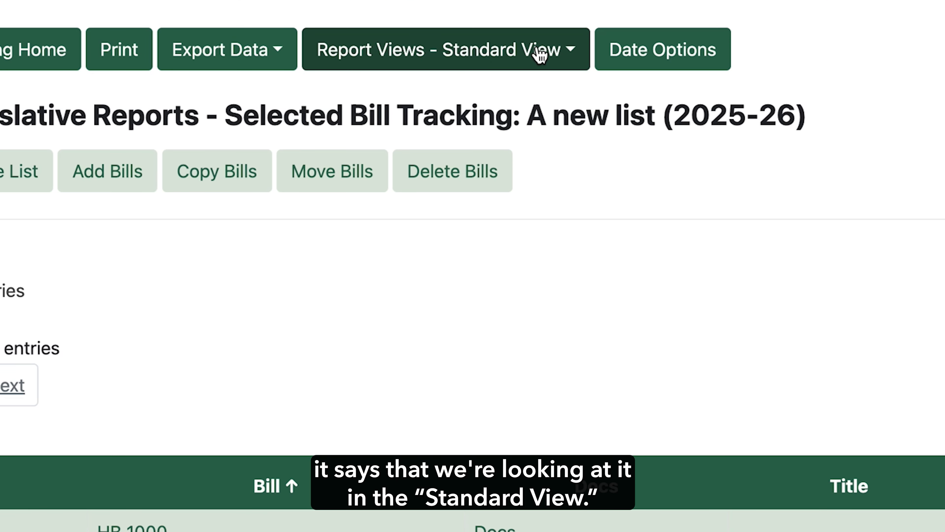
# Step: Open the custom report views and delete the saved views Committee Info and LoWV
pyautogui.click(572, 54)
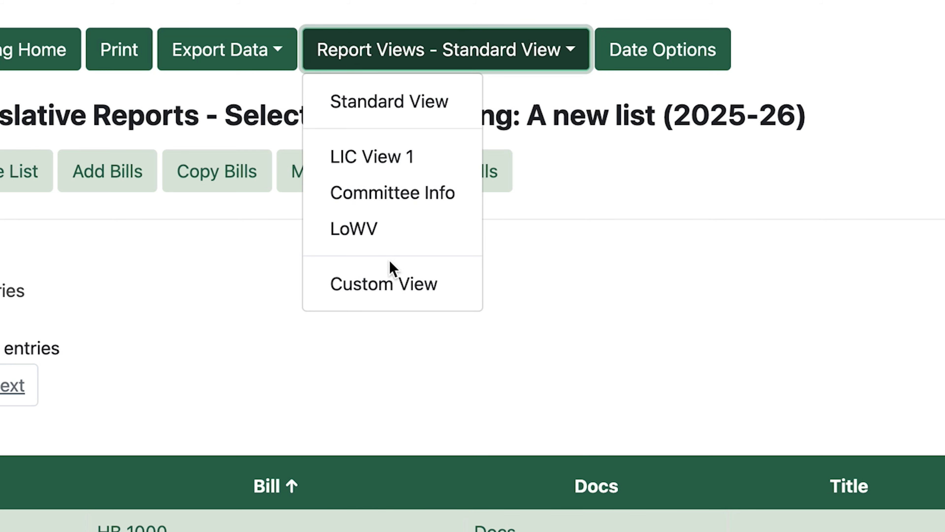
pyautogui.click(388, 289)
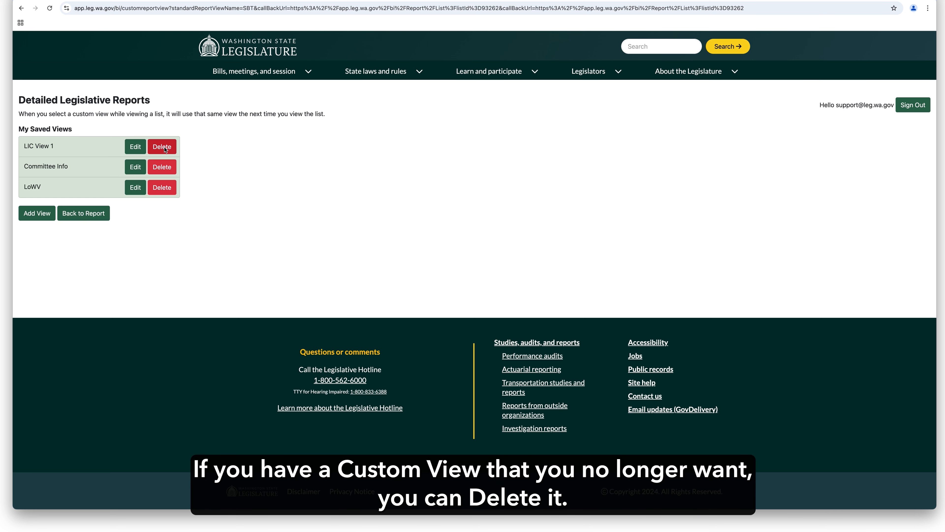
pyautogui.click(166, 169)
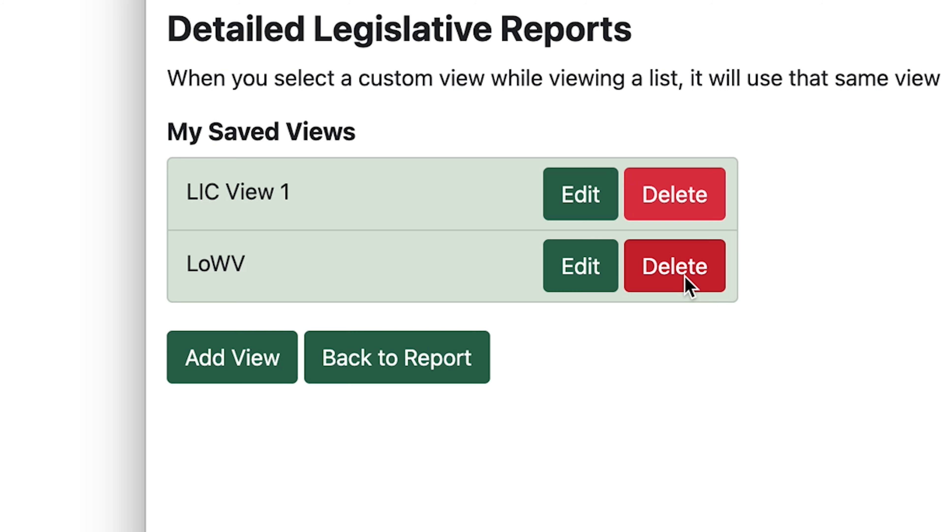
pyautogui.click(166, 171)
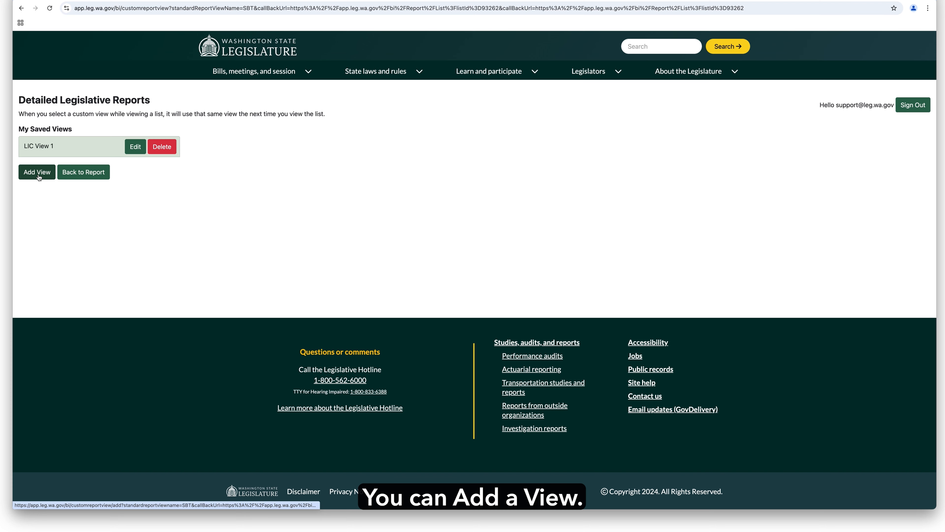
# Step: Start a new custom report view and choose the columns Bill, Date, Latest Cmte Mtg Info, Original Sponsor and Notes
pyautogui.click(237, 301)
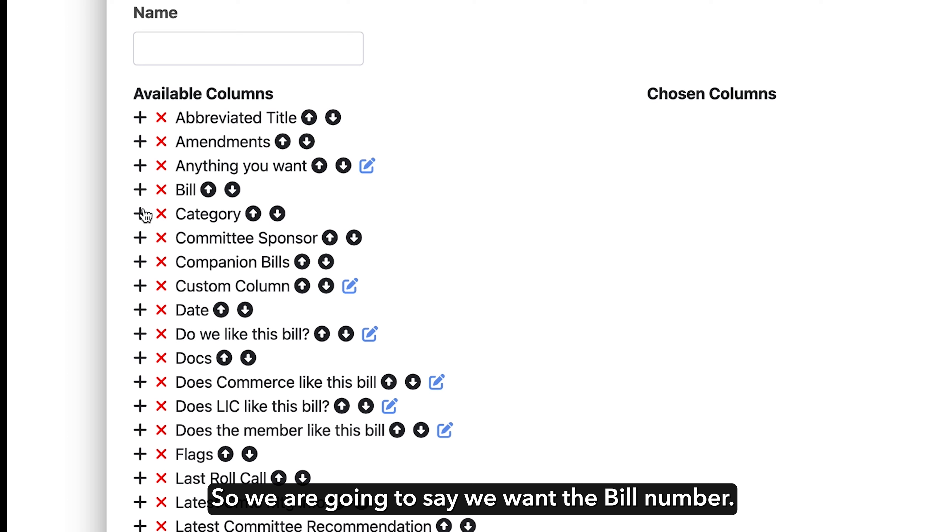
pyautogui.click(140, 190)
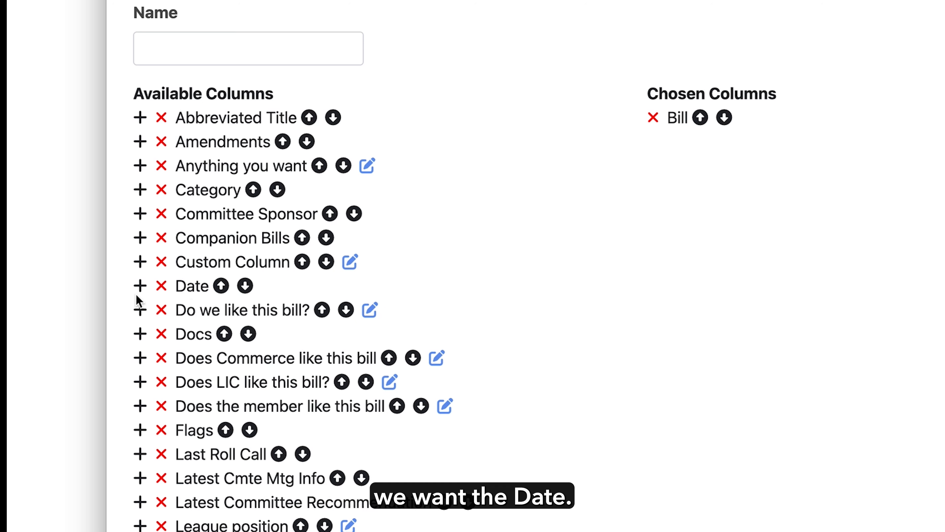
pyautogui.click(140, 285)
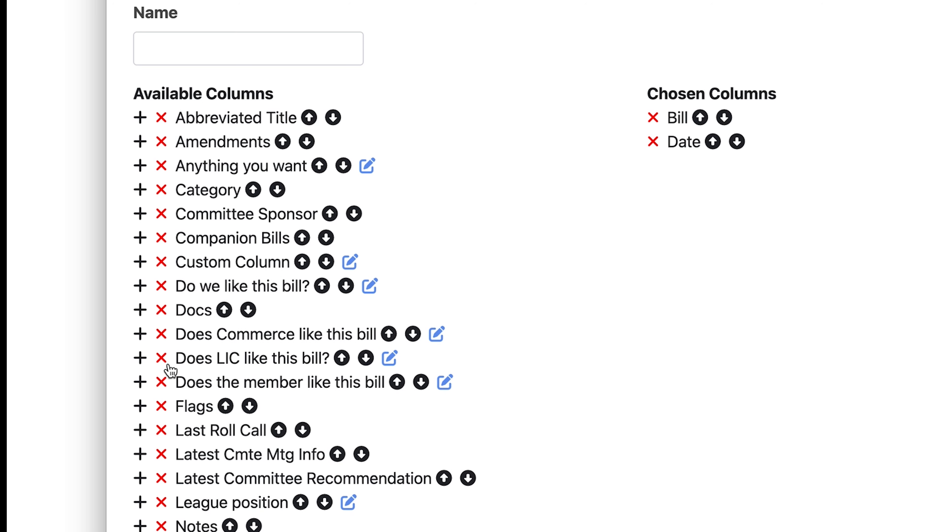
pyautogui.click(141, 455)
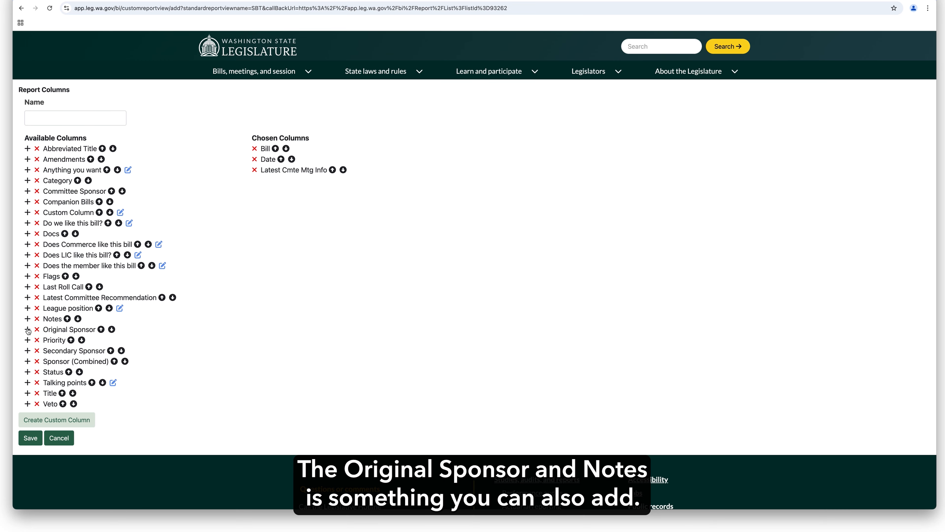
pyautogui.click(27, 329)
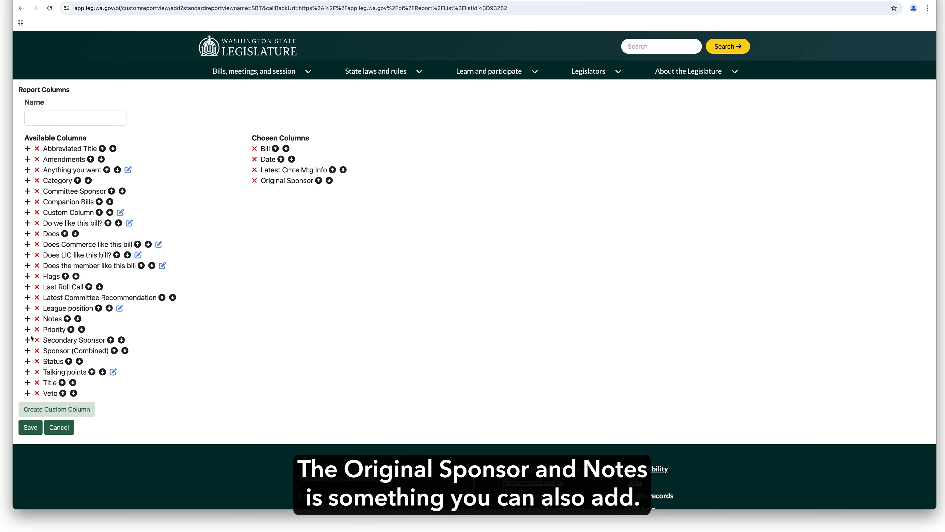
pyautogui.click(27, 319)
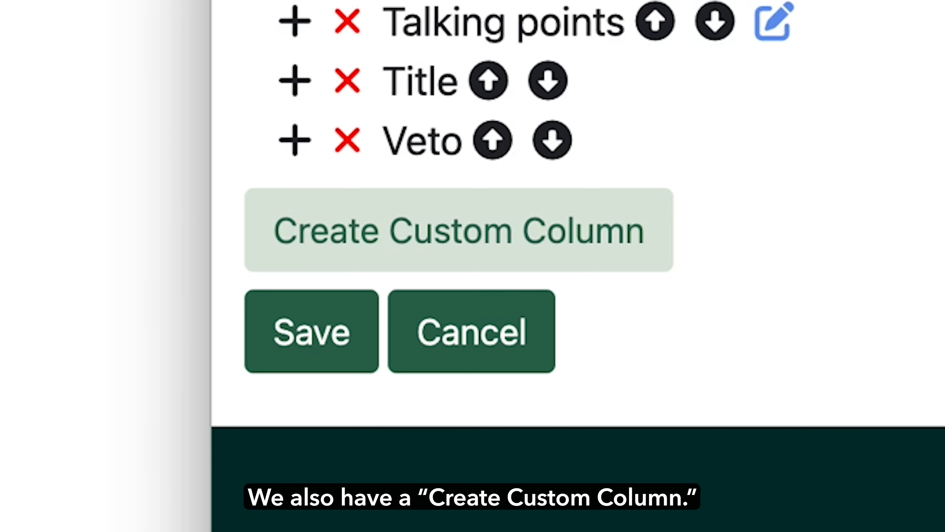
# Step: Create a custom column named "Do we like this bill?" and add it to the view's chosen columns
pyautogui.click(474, 245)
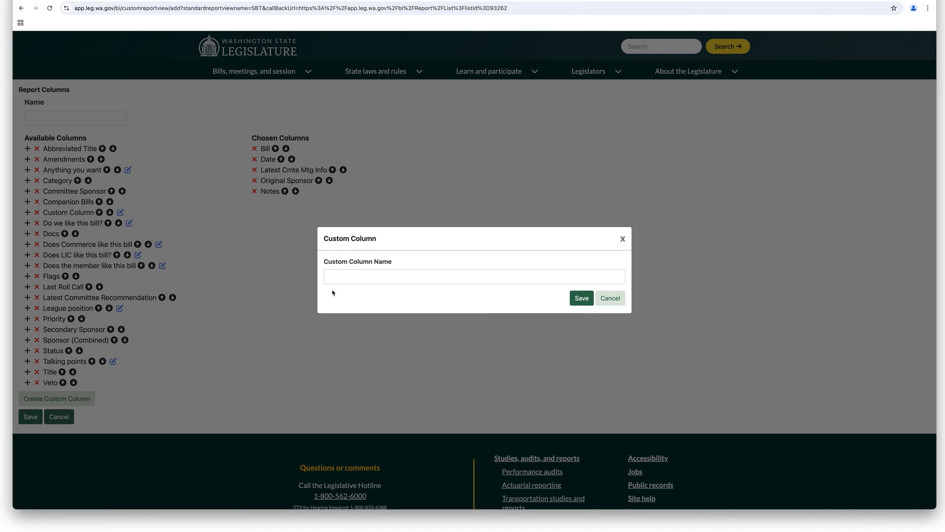
pyautogui.click(338, 276)
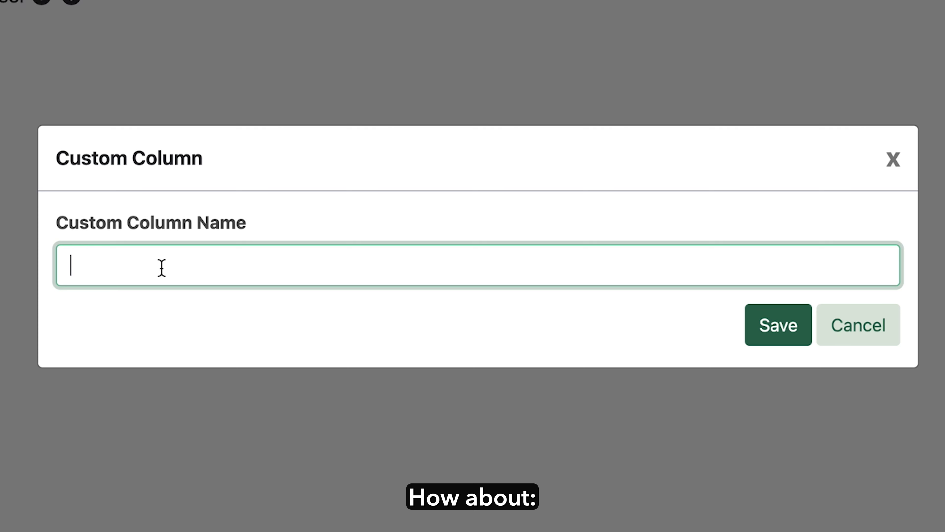
pyautogui.write('Do we lik')
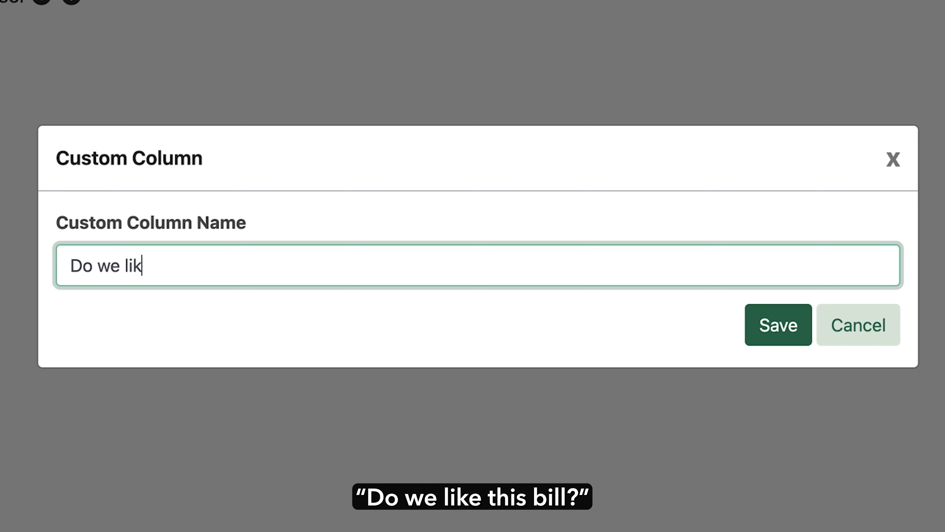
pyautogui.write('e this bill?')
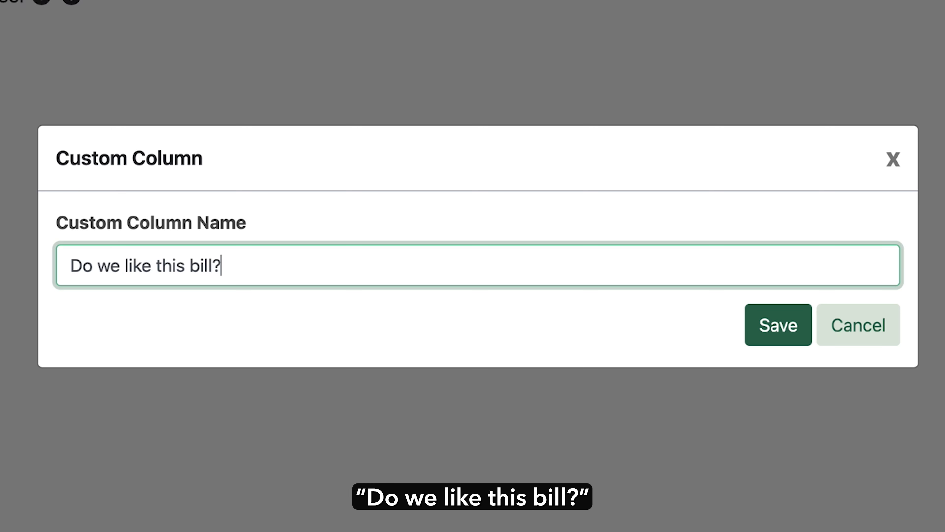
pyautogui.click(785, 330)
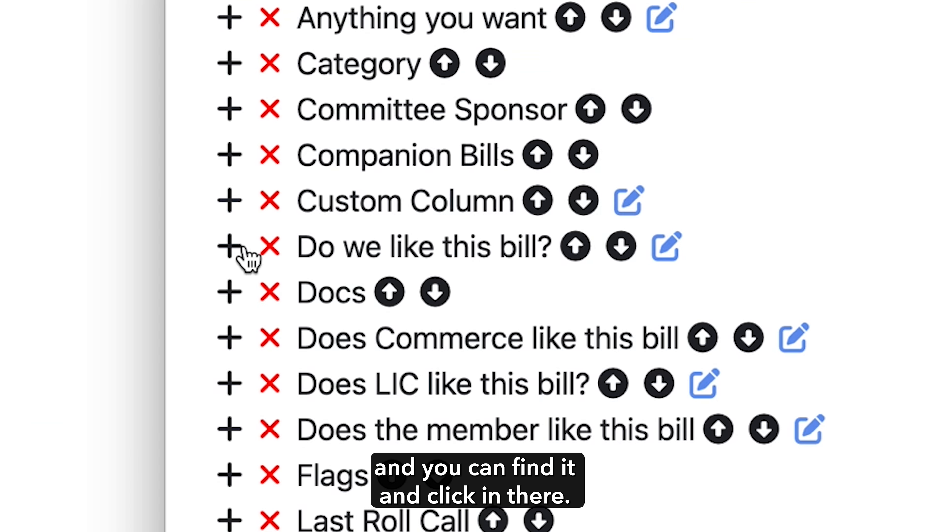
pyautogui.click(27, 222)
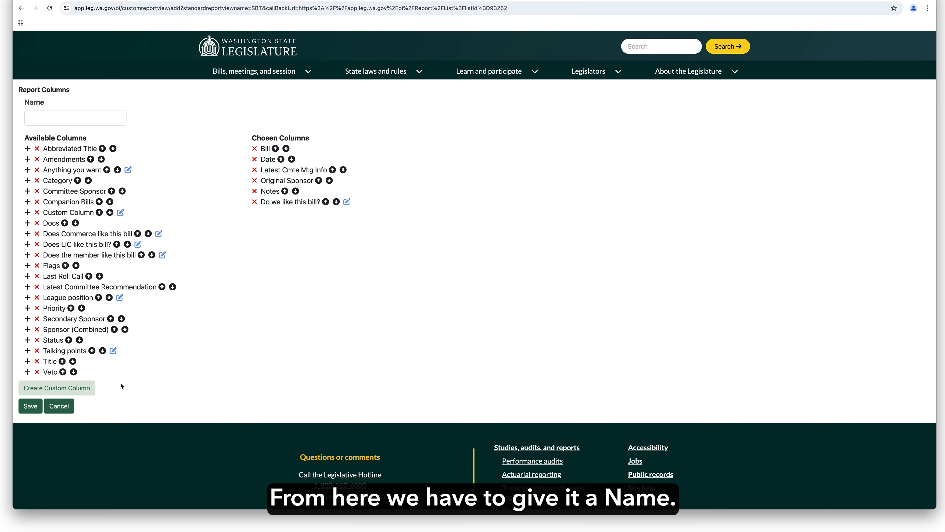
# Step: Name the view "Advanced Web Training View", save it and return to the bill list report
pyautogui.click(101, 112)
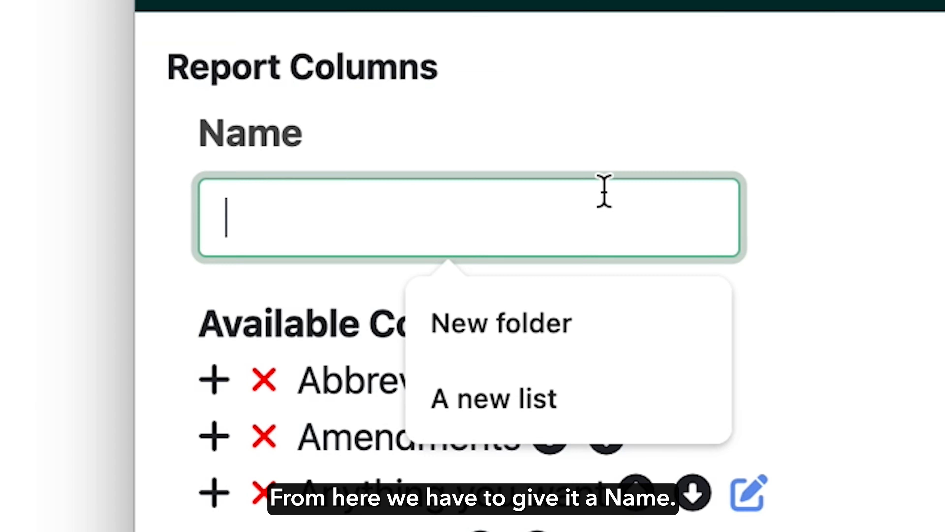
pyautogui.write('Advanced Web T')
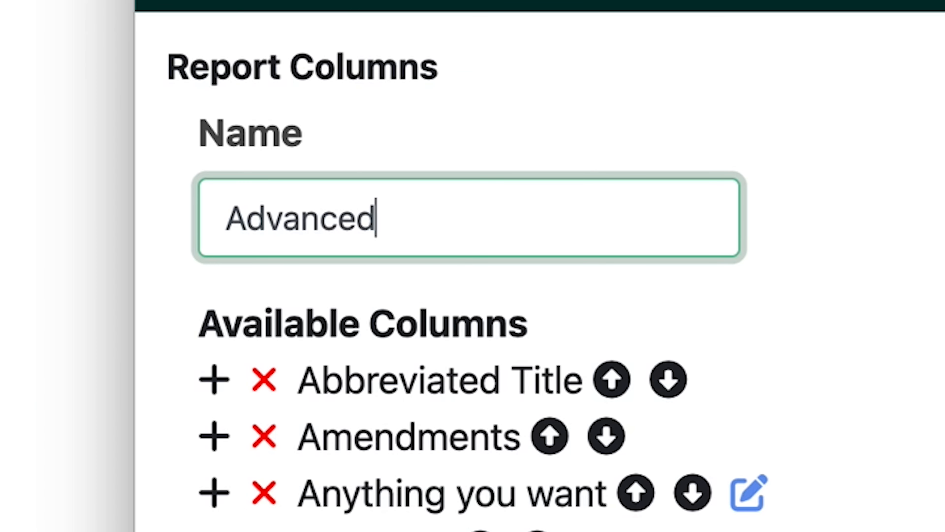
pyautogui.write('raining View')
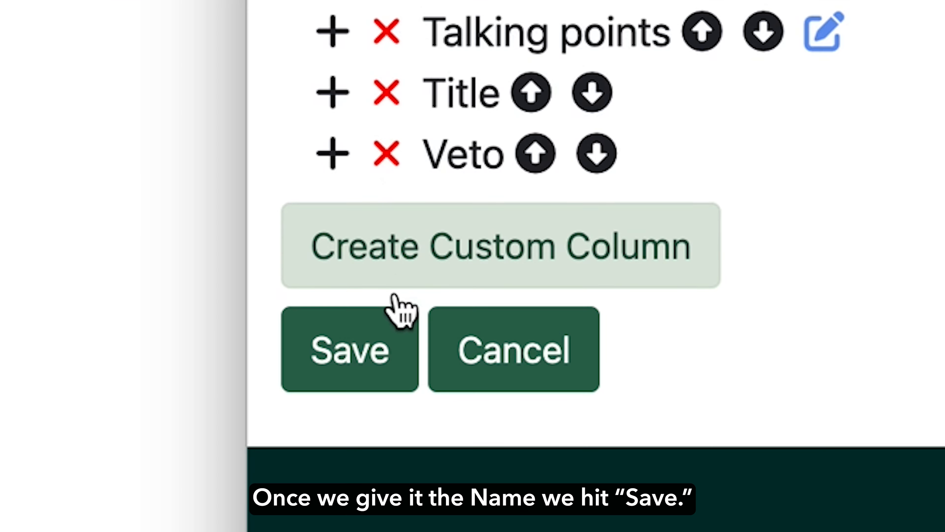
pyautogui.click(34, 409)
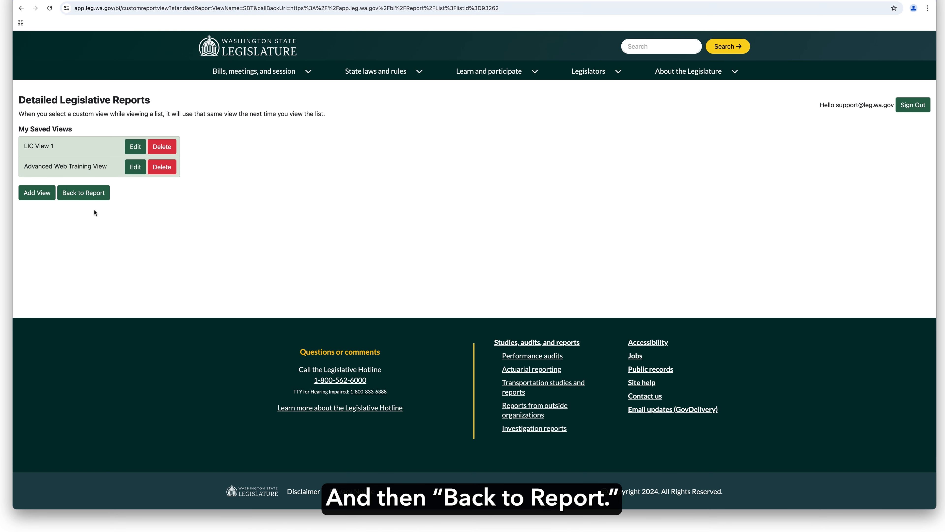
pyautogui.click(89, 193)
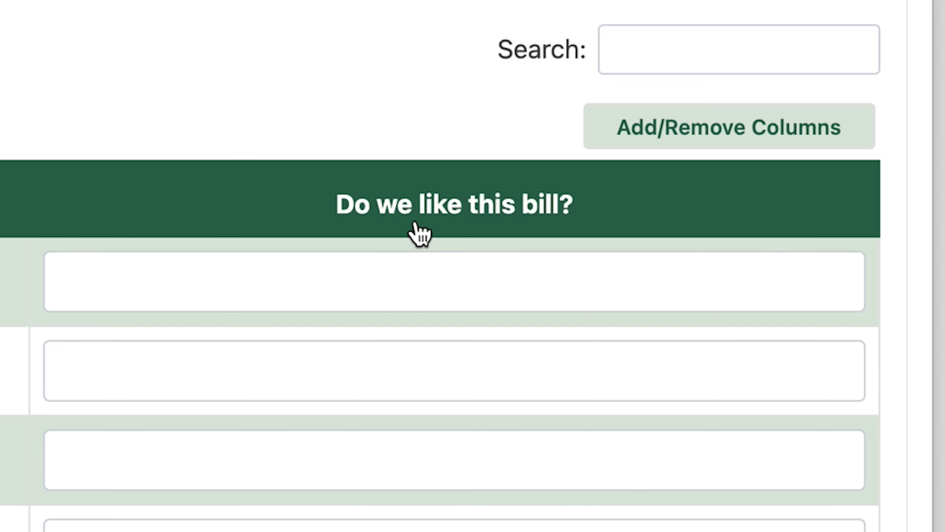
# Step: Enter "you can write whatever you want here!" in HB 1000's "Do we like this bill?" field and select the text for copying
pyautogui.click(813, 283)
pyautogui.write('you can write whatever you want')
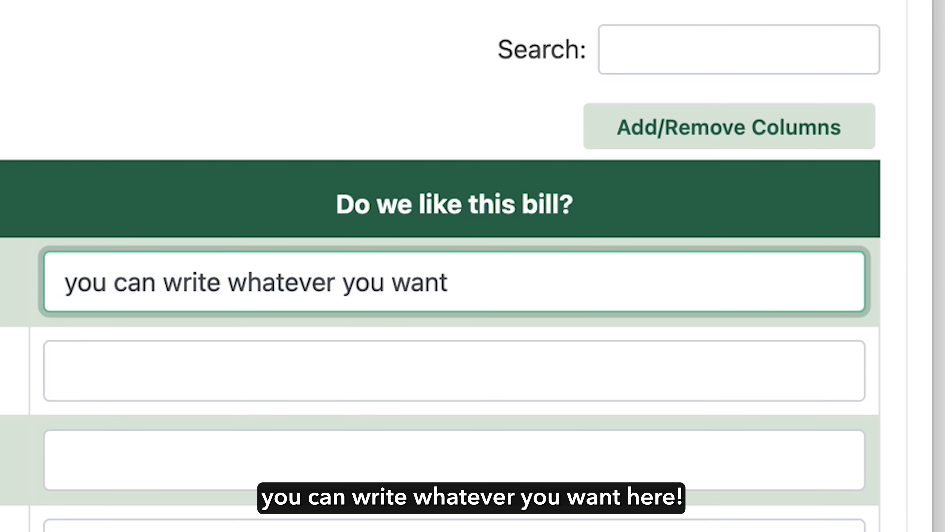
pyautogui.write(' here!')
pyautogui.press('super+a')
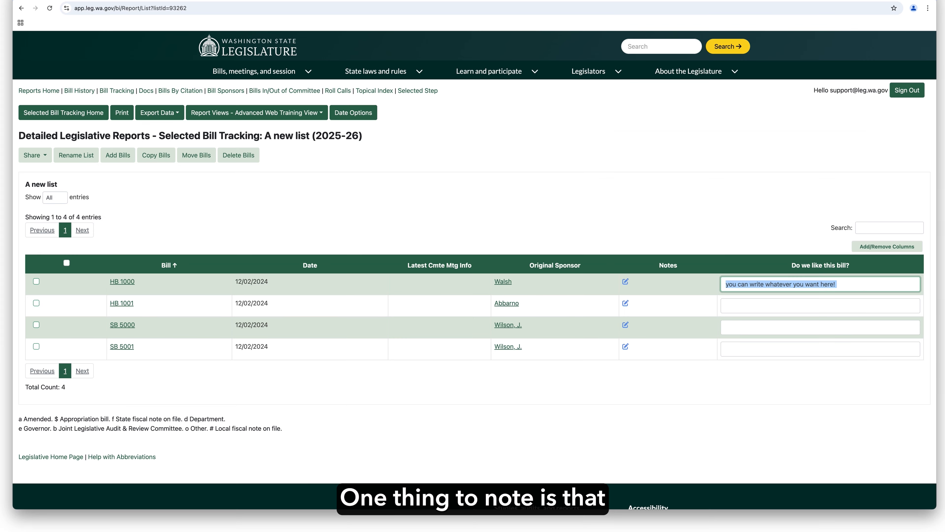
# Step: Try pasting the copied text repeatedly into HB 1000's "Do we like this bill?" field, and clear the field
pyautogui.click(845, 285)
pyautogui.rightClick(845, 286)
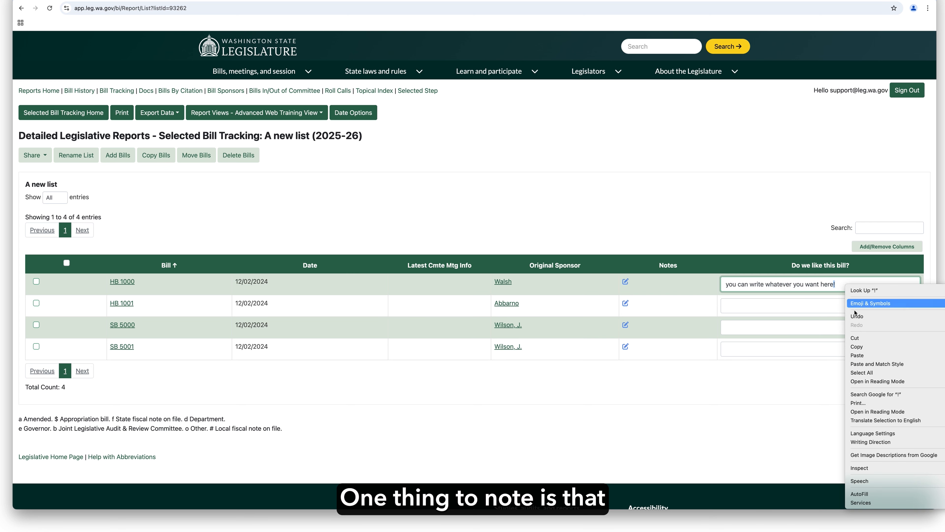
pyautogui.click(864, 353)
pyautogui.rightClick(881, 290)
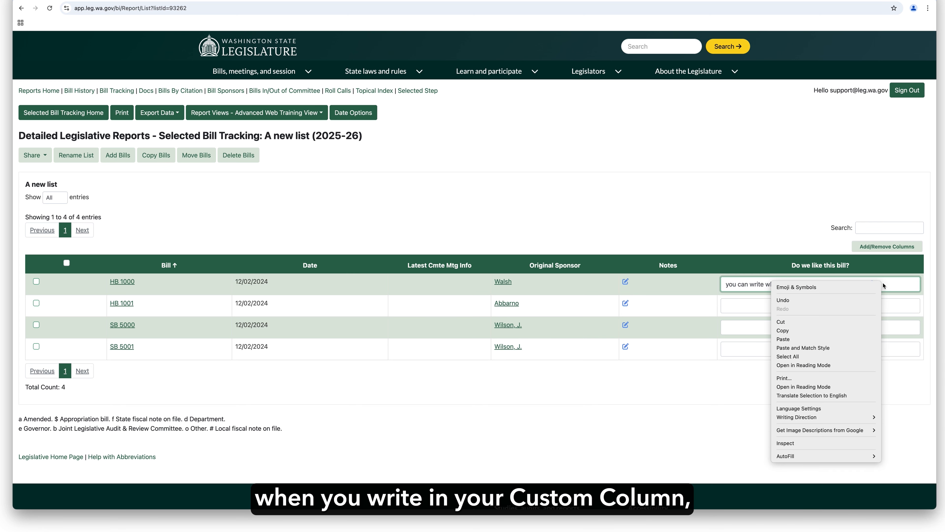
pyautogui.click(842, 340)
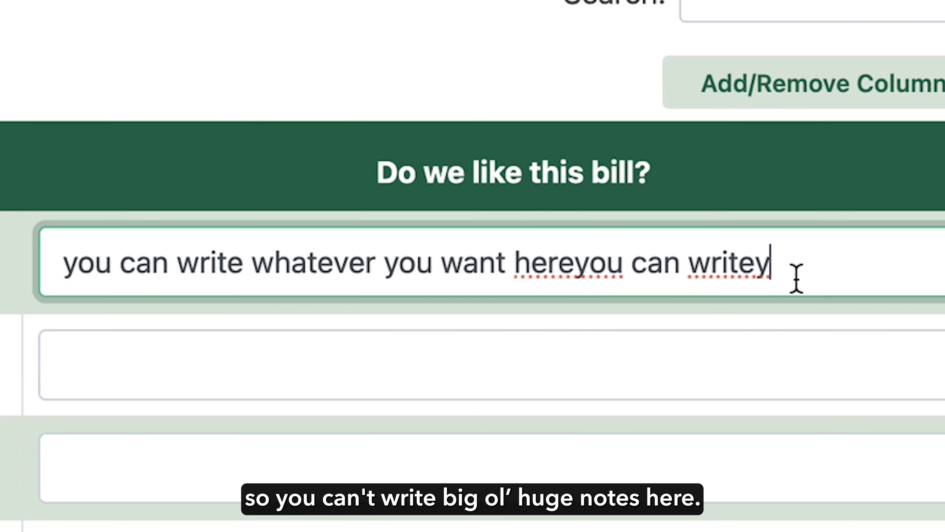
pyautogui.moveTo(798, 272); pyautogui.dragTo(20, 283)
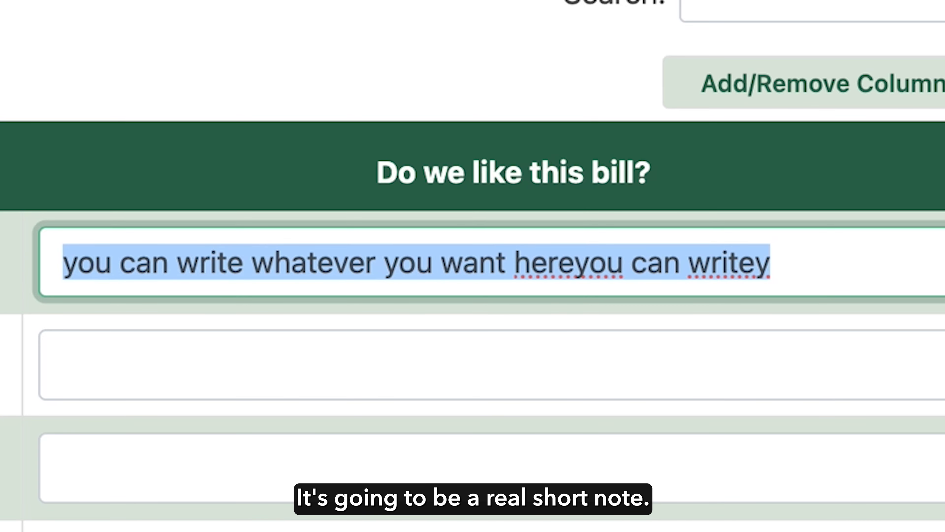
pyautogui.press('BackSpace')
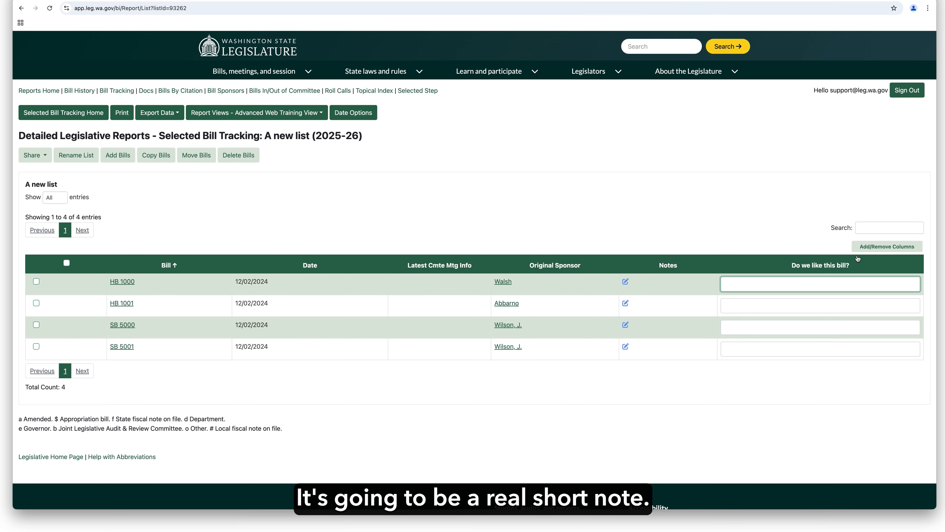
# Step: Fill HB 1000's note up to the character limit with repeated pastes of "you can write whatever you want here!" and save it
pyautogui.click(626, 284)
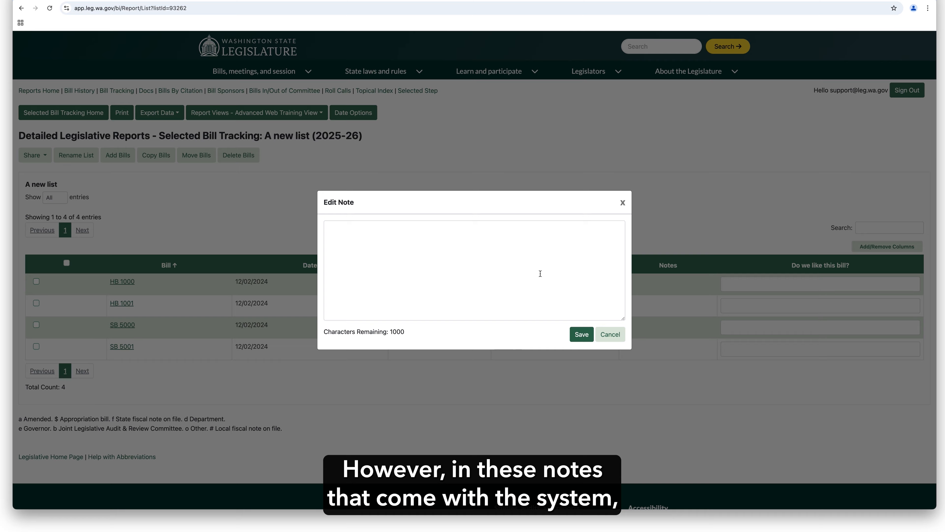
pyautogui.click(541, 273)
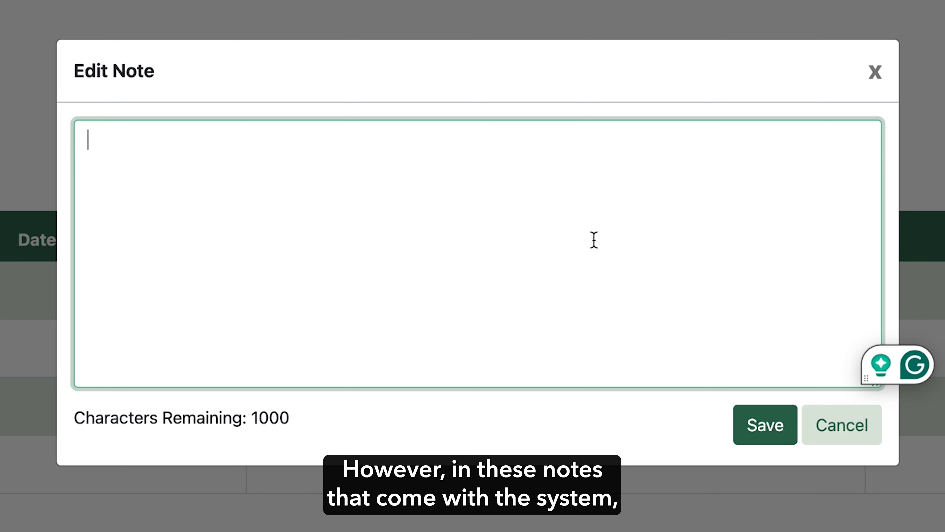
pyautogui.hotkey('ctrl', 'v')
pyautogui.hotkey('ctrl', 'v')
pyautogui.hotkey('ctrl', 'v')
pyautogui.hotkey('ctrl', 'v')
pyautogui.hotkey('ctrl', 'v')
pyautogui.hotkey('ctrl', 'v')
pyautogui.hotkey('ctrl', 'v')
pyautogui.hotkey('ctrl', 'v')
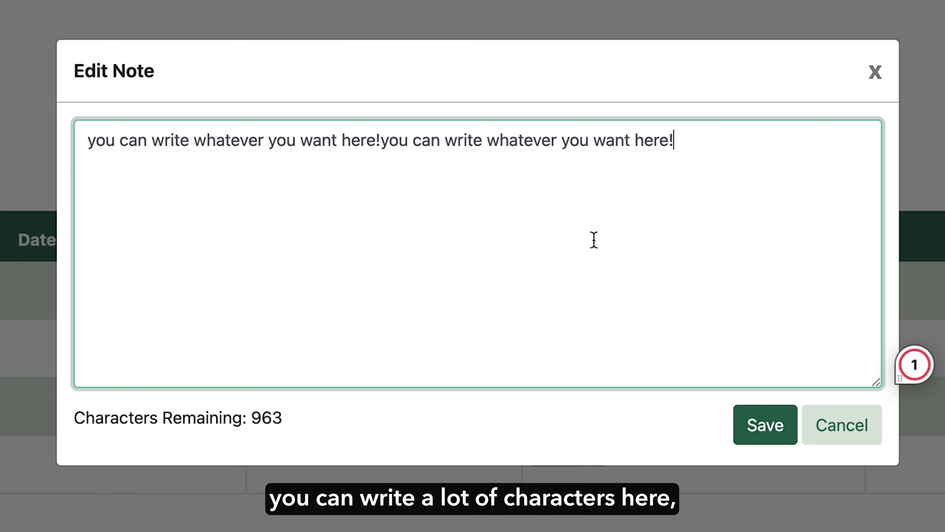
pyautogui.hotkey('ctrl', 'v')
pyautogui.hotkey('ctrl', 'v')
pyautogui.hotkey('ctrl', 'v')
pyautogui.hotkey('ctrl', 'v')
pyautogui.hotkey('ctrl', 'v')
pyautogui.hotkey('ctrl', 'v')
pyautogui.hotkey('ctrl', 'v')
pyautogui.hotkey('ctrl', 'v')
pyautogui.hotkey('ctrl', 'v')
pyautogui.hotkey('ctrl', 'v')
pyautogui.hotkey('ctrl', 'v')
pyautogui.hotkey('ctrl', 'v')
pyautogui.hotkey('ctrl', 'v')
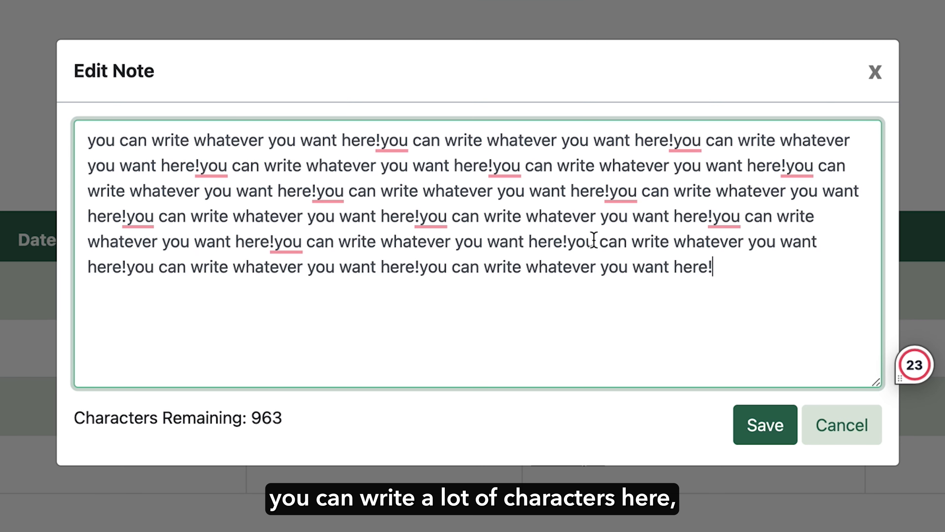
pyautogui.hotkey('ctrl', 'v')
pyautogui.hotkey('ctrl', 'v')
pyautogui.hotkey('ctrl', 'v')
pyautogui.hotkey('ctrl', 'v')
pyautogui.hotkey('ctrl', 'v')
pyautogui.hotkey('ctrl', 'v')
pyautogui.hotkey('ctrl', 'v')
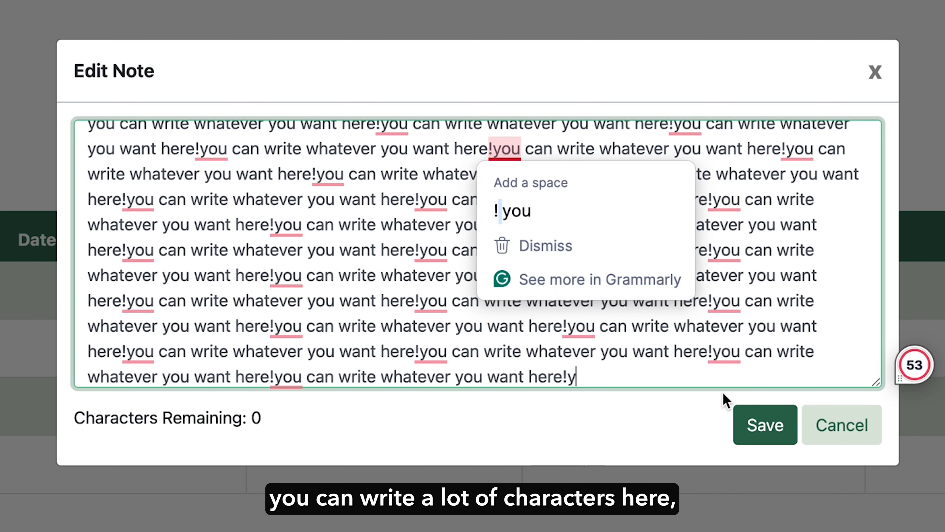
pyautogui.click(751, 430)
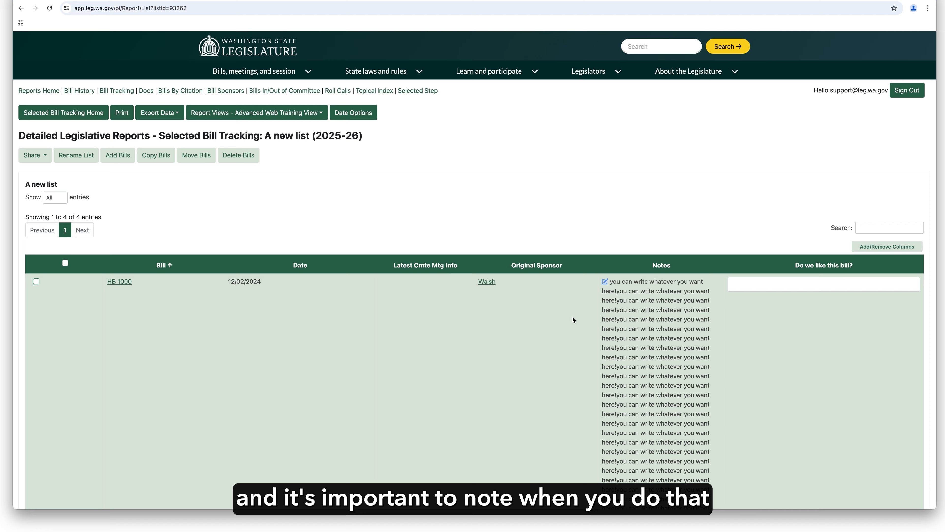
# Step: Review the long note in the bill table, hiding the Notes column and showing it again
pyautogui.scroll(-3, 667, 229)
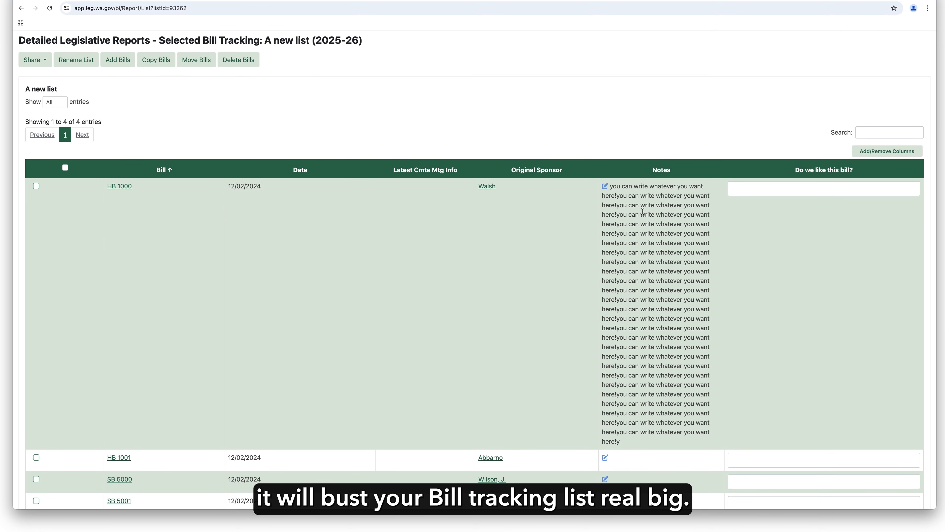
pyautogui.scroll(-1, 639, 293)
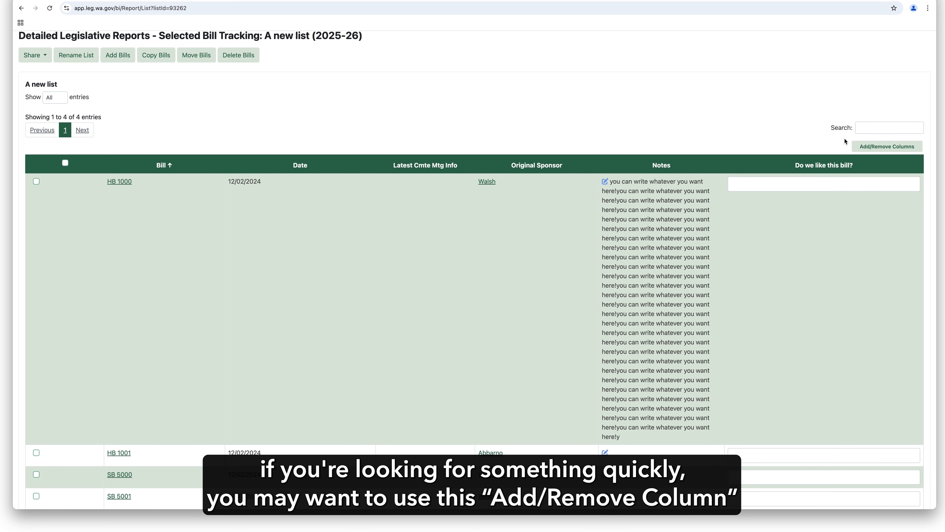
pyautogui.click(871, 149)
pyautogui.click(847, 196)
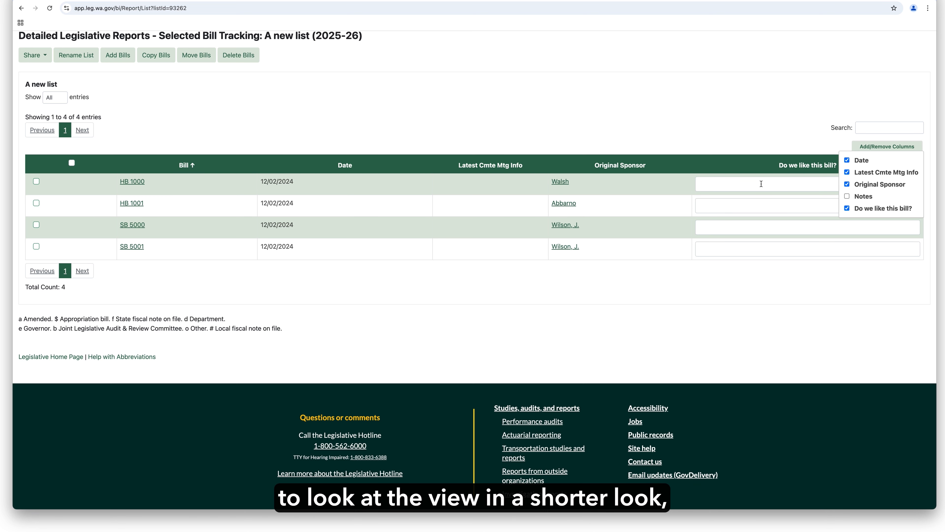
pyautogui.click(847, 196)
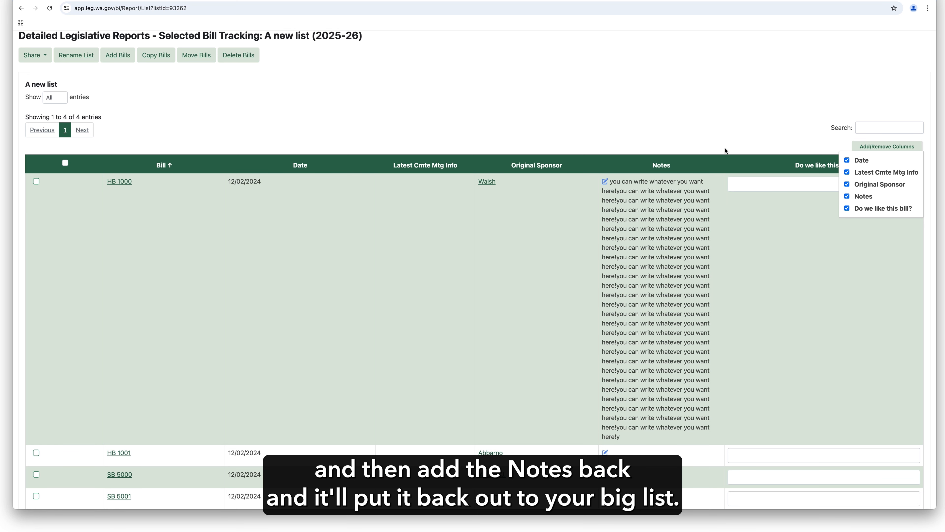
pyautogui.scroll(3, 632, 118)
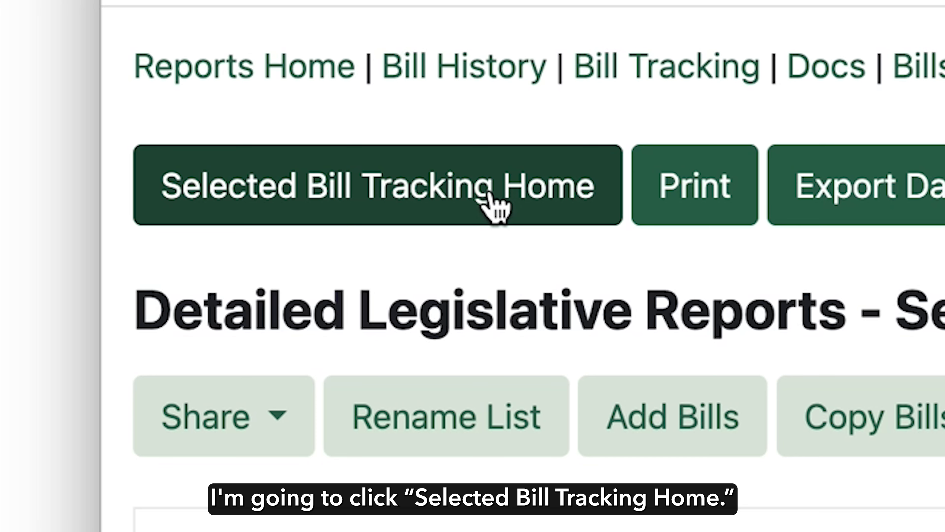
# Step: Start deleting New folder from the Selected Bill Tracking home, decline the deletion, and reopen A new list
pyautogui.click(489, 195)
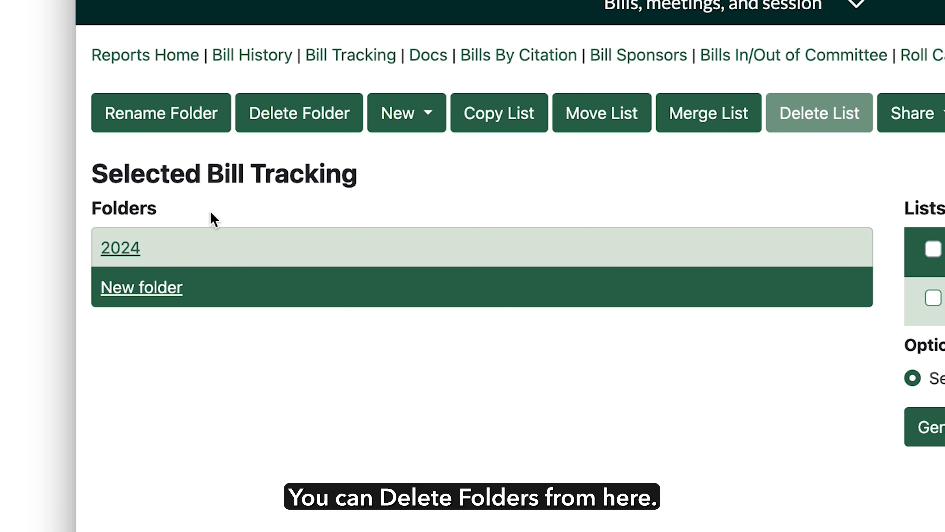
pyautogui.click(282, 120)
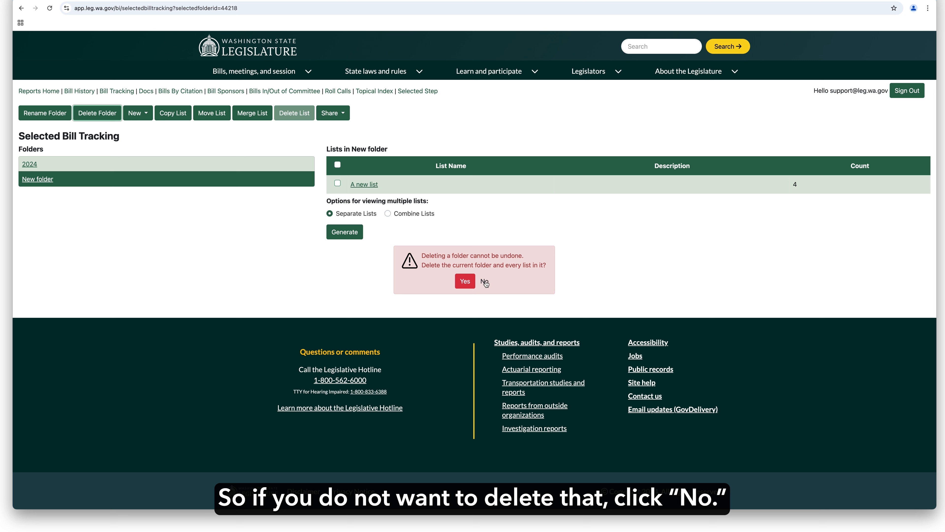
pyautogui.click(485, 282)
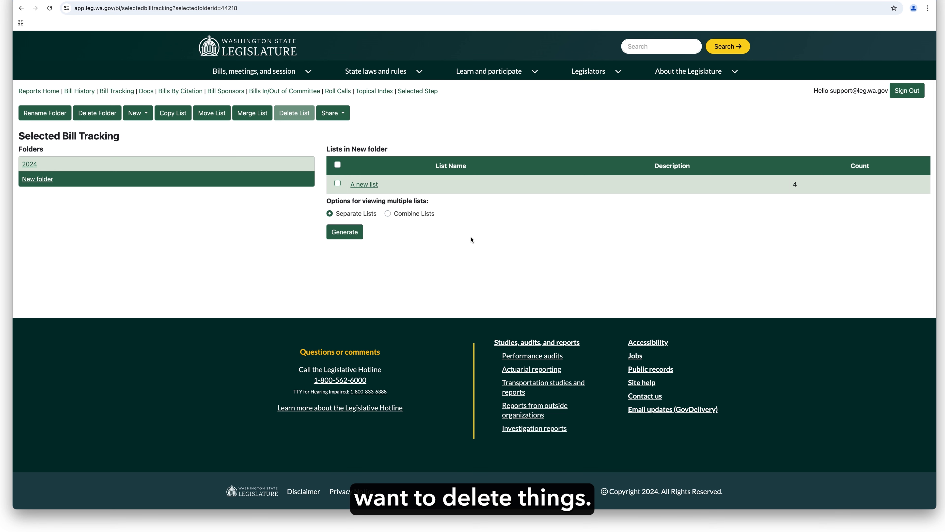
pyautogui.click(364, 184)
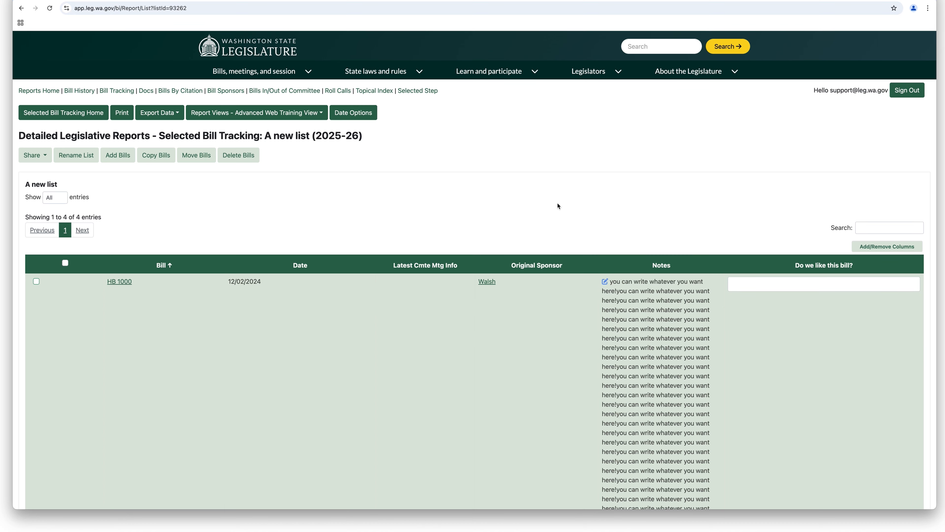
# Step: Shorten HB 1000's note to "whatever you want here!" and save it
pyautogui.click(605, 284)
pyautogui.moveTo(604, 314); pyautogui.dragTo(450, 236)
pyautogui.press('BackSpace')
pyautogui.press('BackSpace')
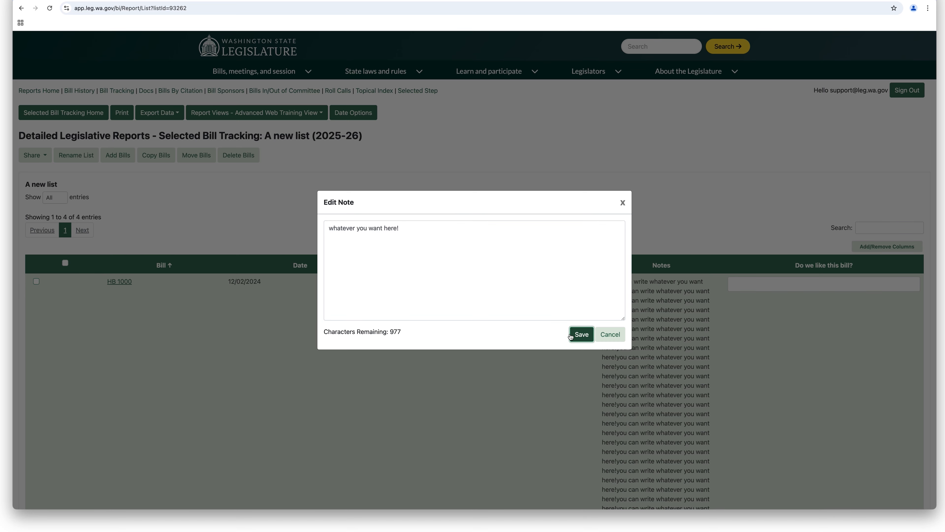
pyautogui.click(572, 335)
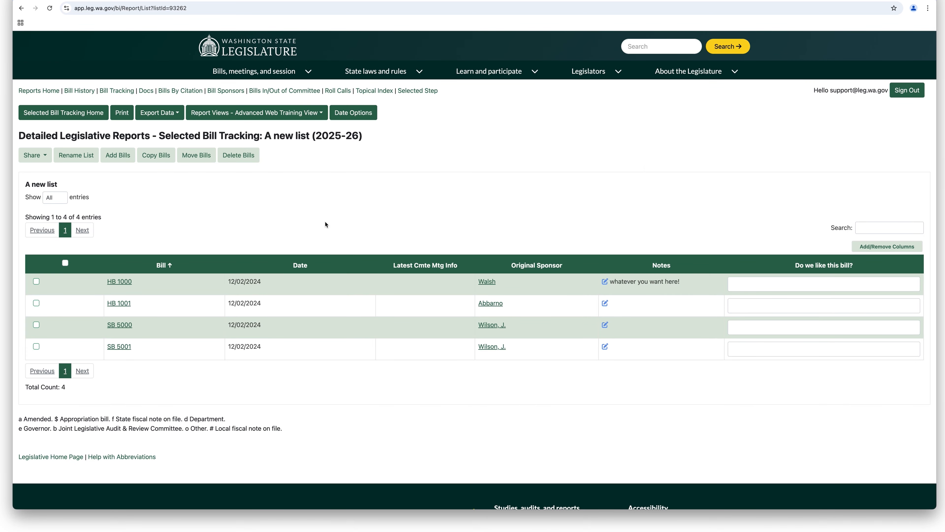
# Step: Delete HB 1000 from A new list and confirm the deletion
pyautogui.click(45, 156)
pyautogui.click(36, 281)
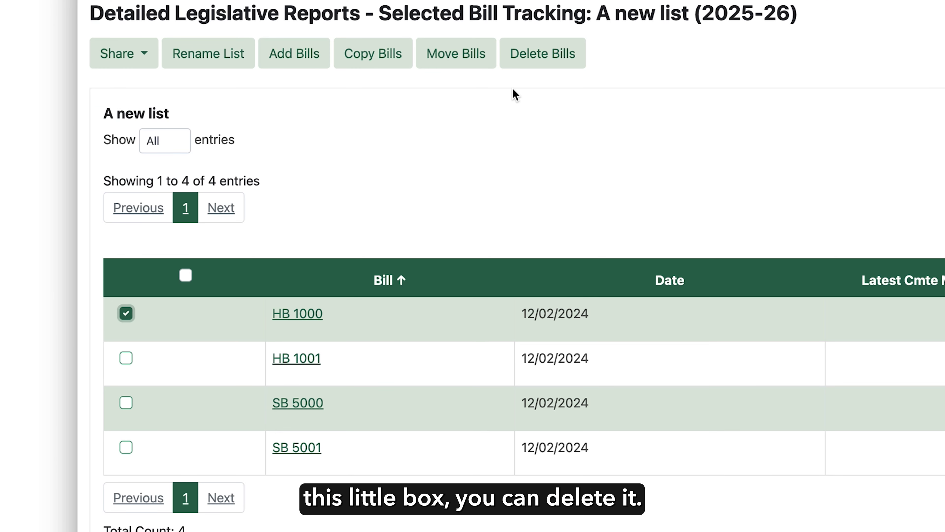
pyautogui.click(533, 66)
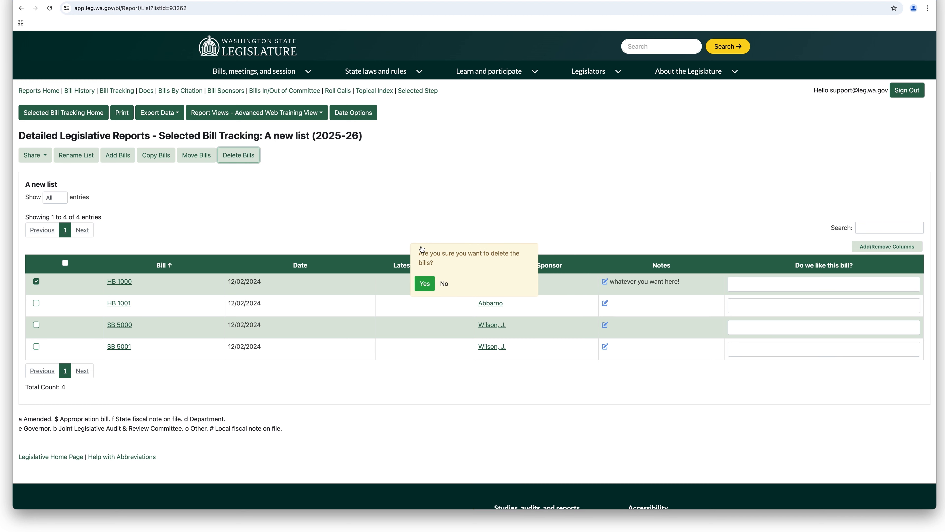
pyautogui.click(426, 284)
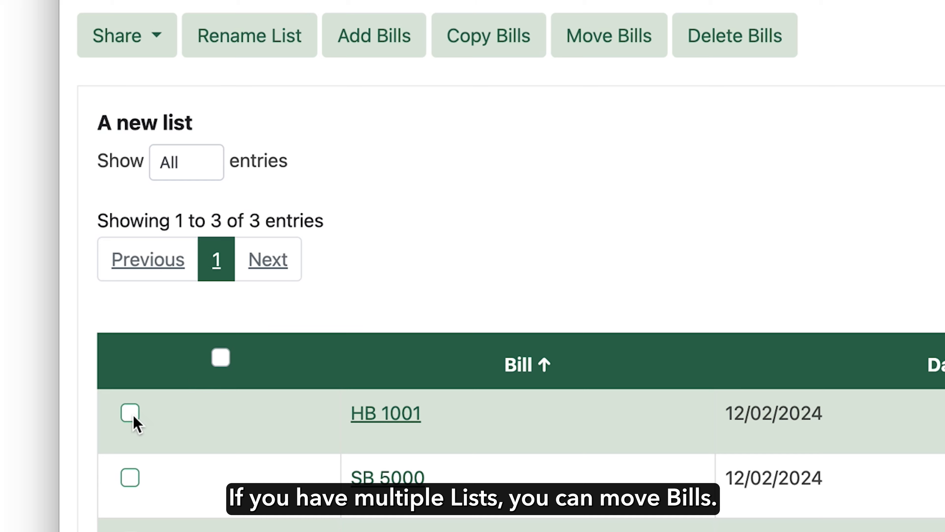
# Step: Move HB 1001 using "New folder - A new list" as the destination list
pyautogui.click(37, 282)
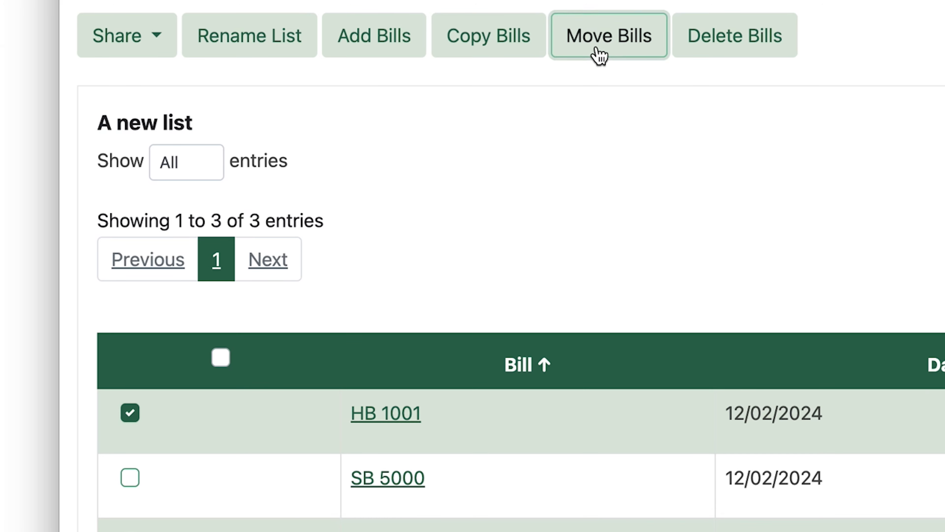
pyautogui.click(600, 55)
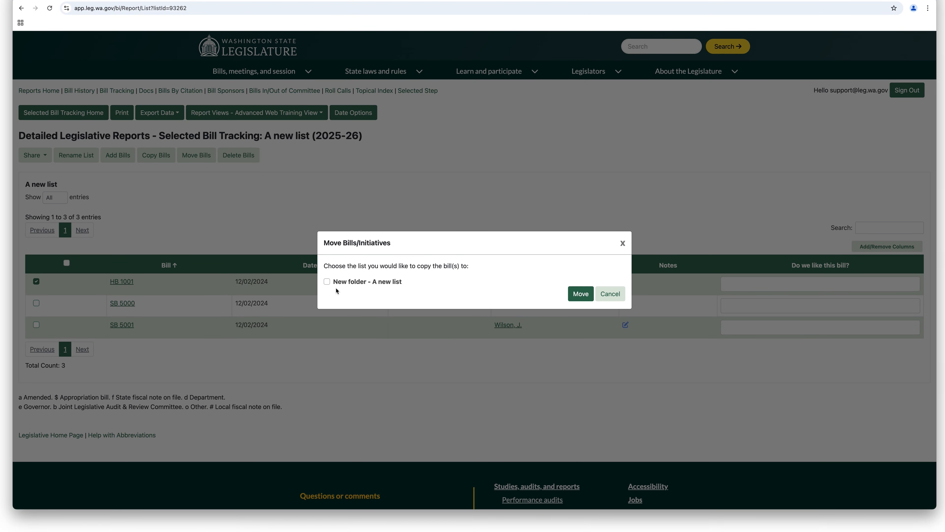
pyautogui.click(327, 282)
pyautogui.click(580, 293)
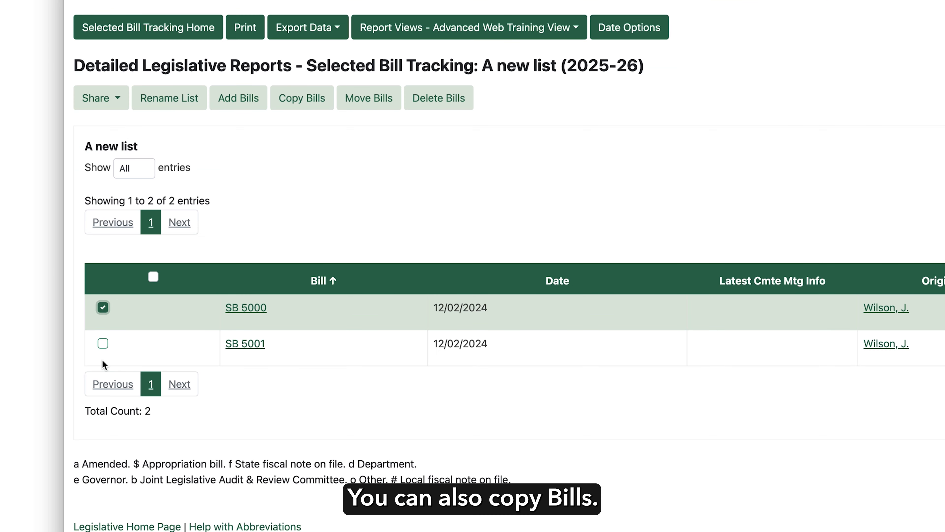
# Step: Copy SB 5000 and SB 5001 to the list "New folder - A new list"
pyautogui.click(102, 344)
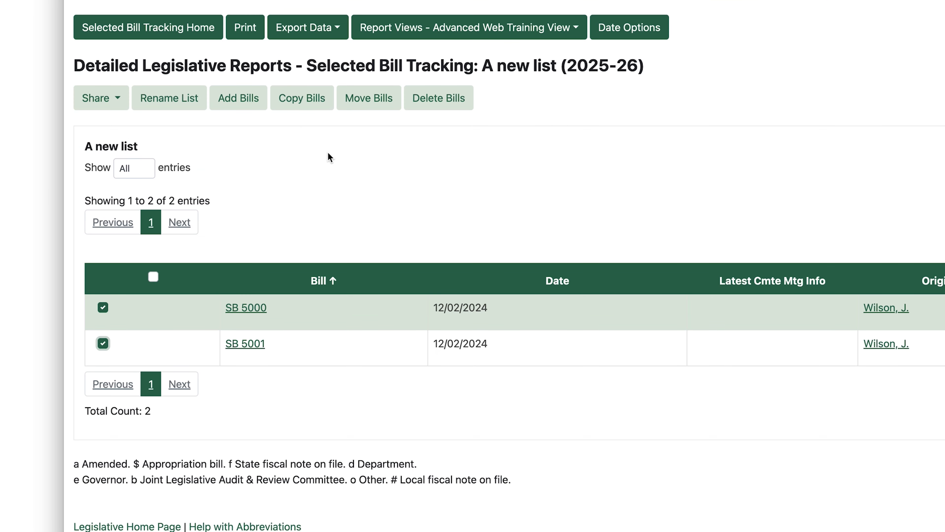
pyautogui.click(298, 100)
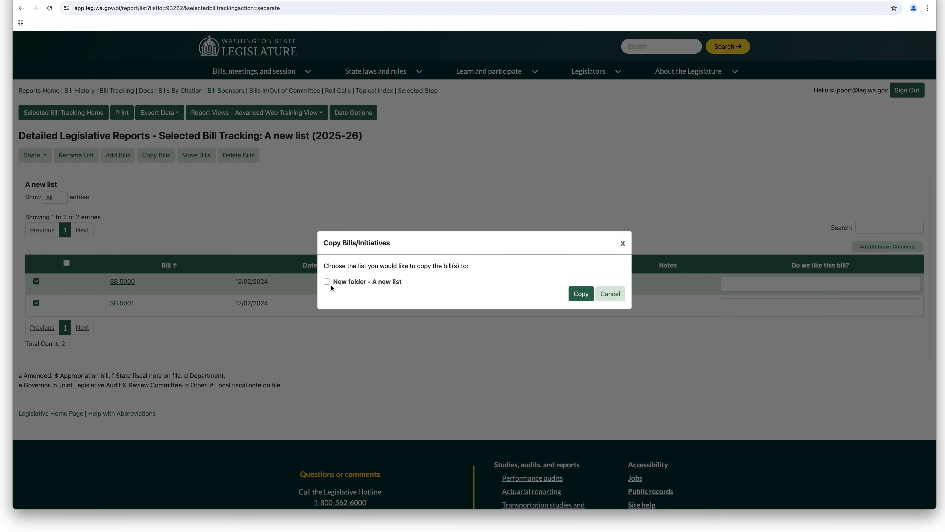
pyautogui.click(327, 282)
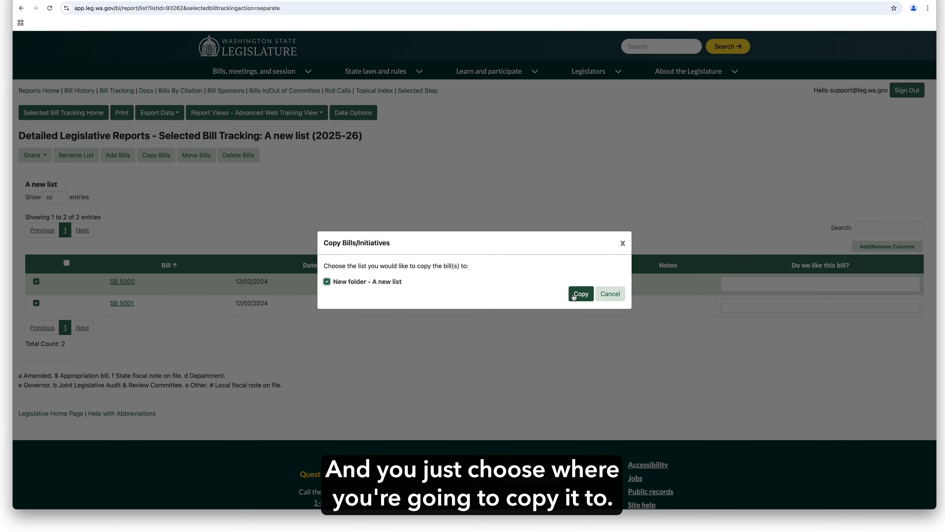
pyautogui.click(581, 294)
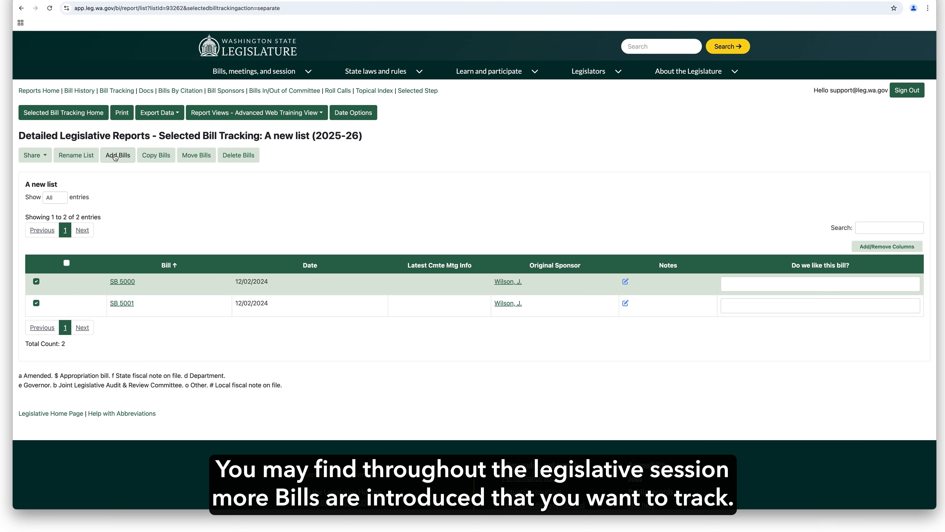
# Step: Add bill 5002 to A new list and save it
pyautogui.click(492, 201)
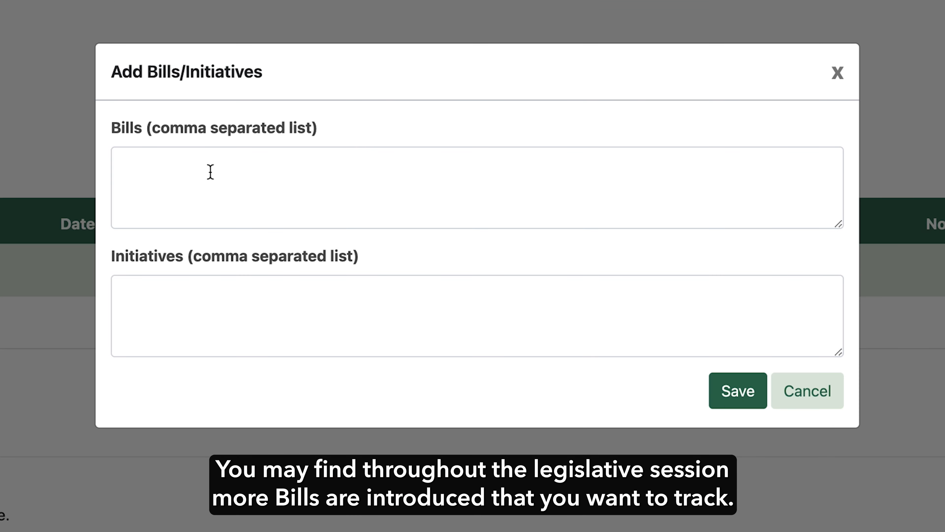
pyautogui.click(368, 243)
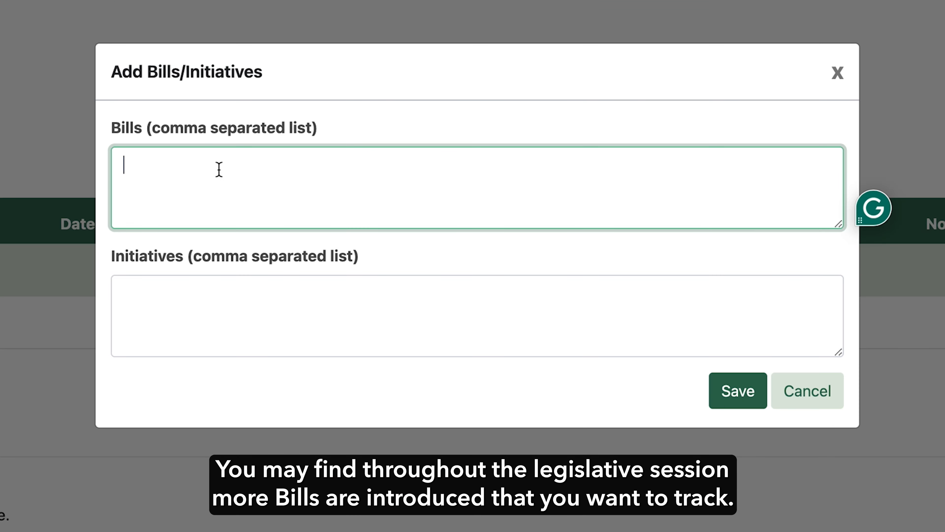
pyautogui.write('5002')
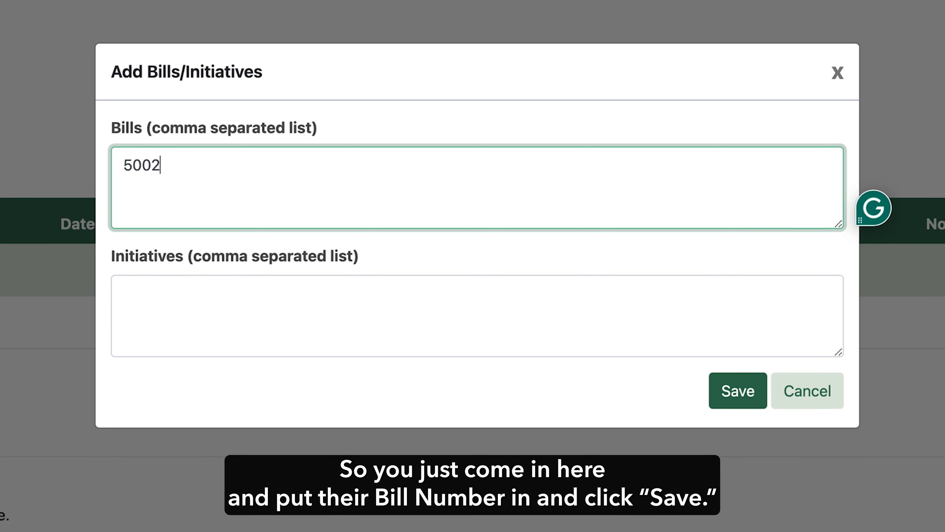
pyautogui.click(737, 393)
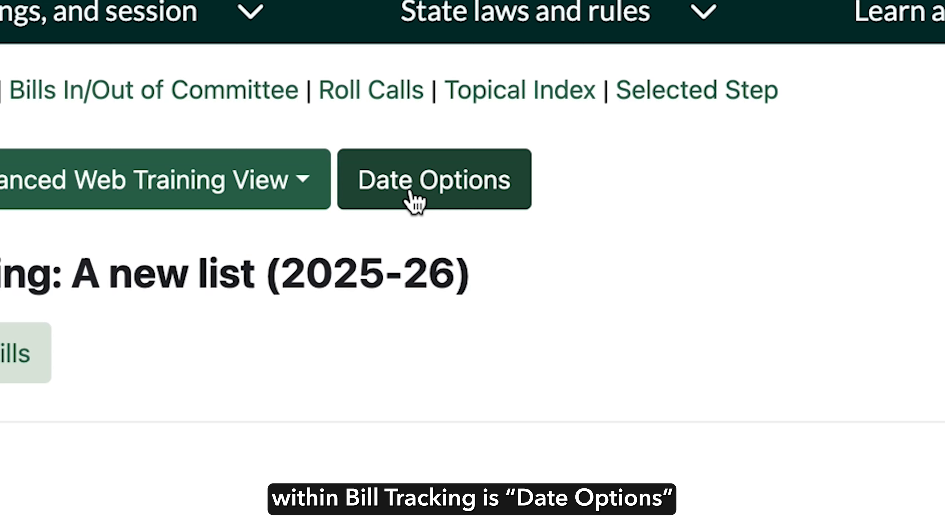
# Step: Set the date options to bold bills whose status has changed on or since 12/02/2024, and update the report
pyautogui.click(412, 194)
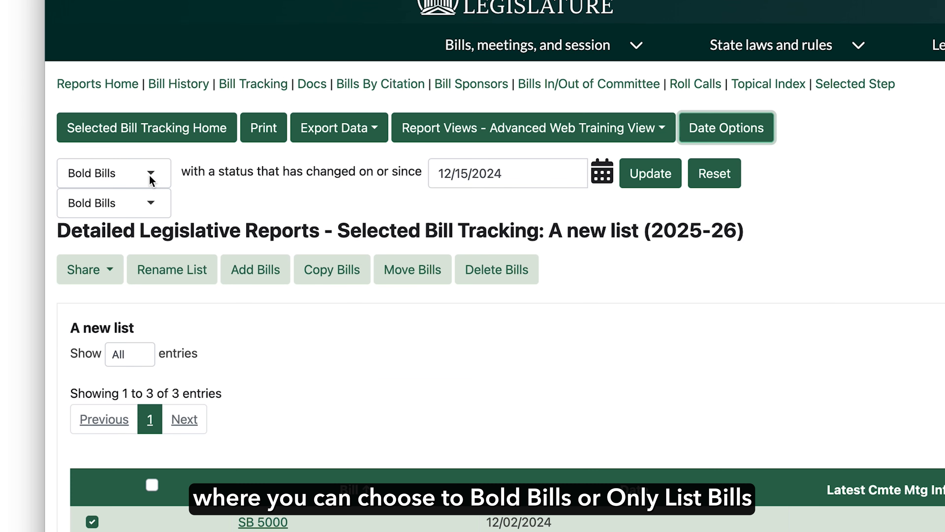
pyautogui.click(65, 137)
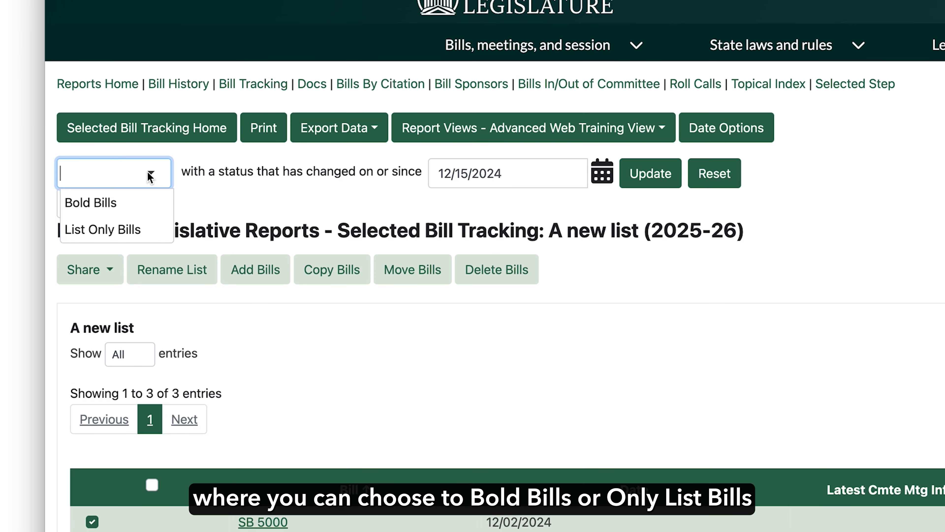
pyautogui.click(145, 207)
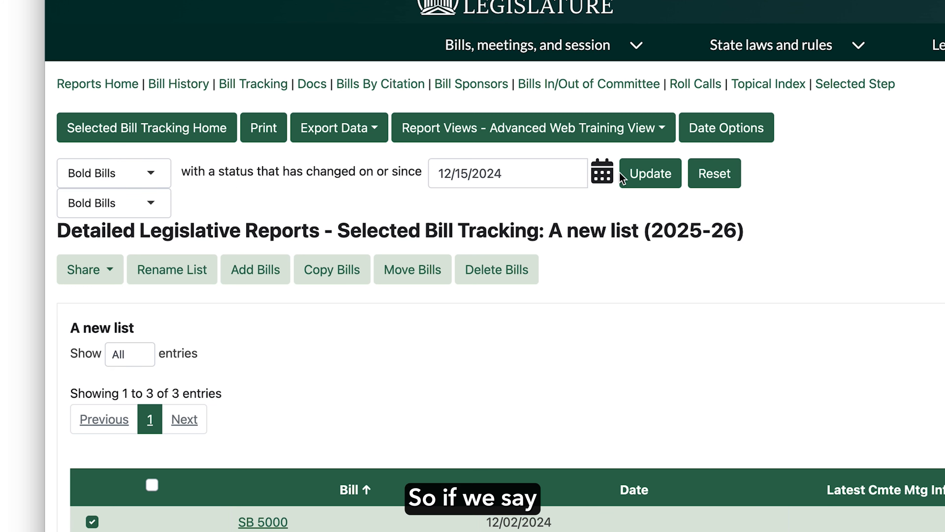
pyautogui.click(603, 173)
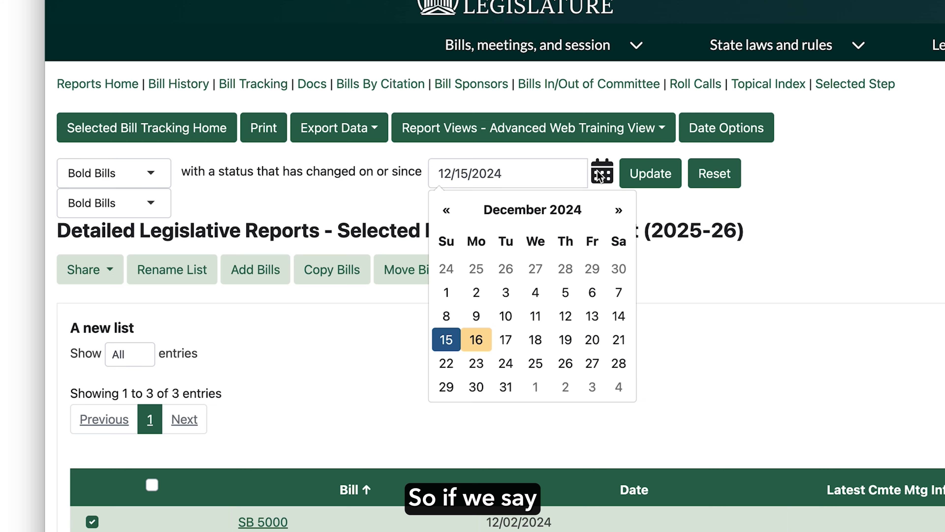
pyautogui.click(476, 294)
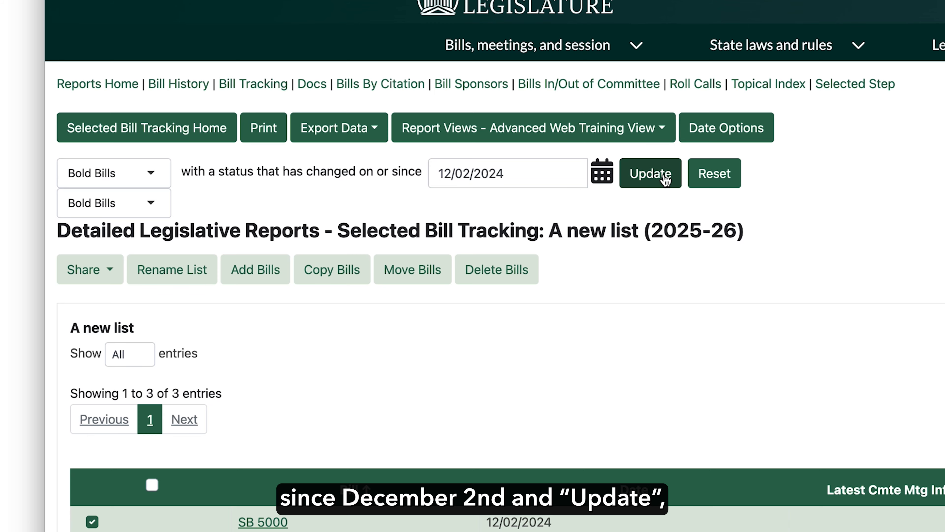
pyautogui.click(656, 174)
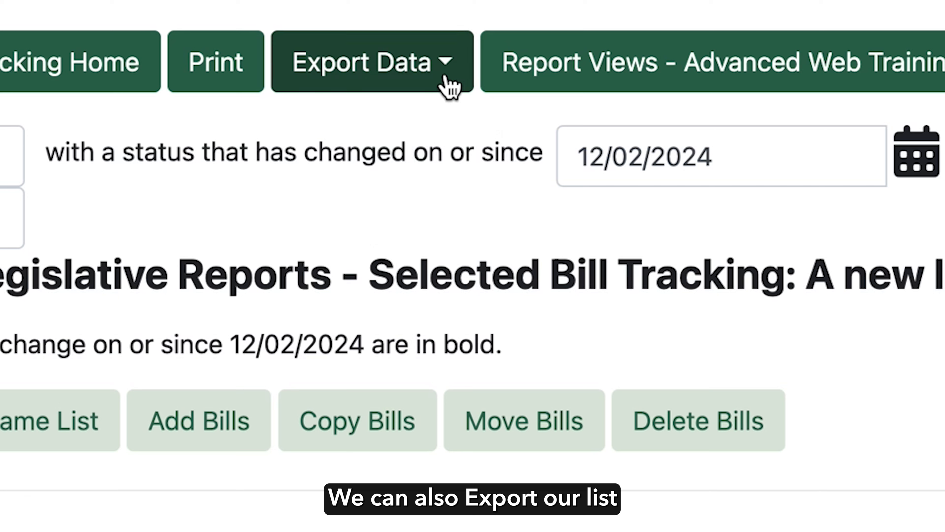
# Step: Look at the data export formats and the list's print preview, and cancel printing
pyautogui.click(176, 117)
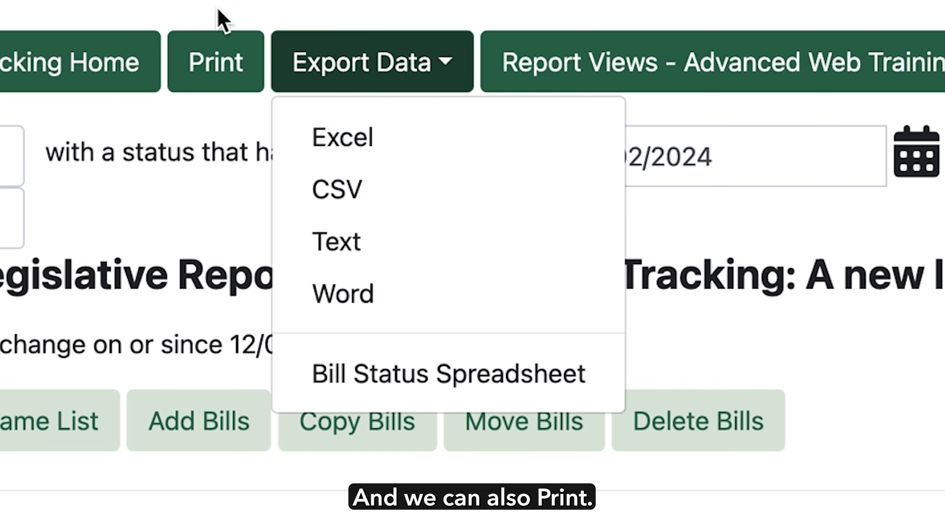
pyautogui.click(227, 80)
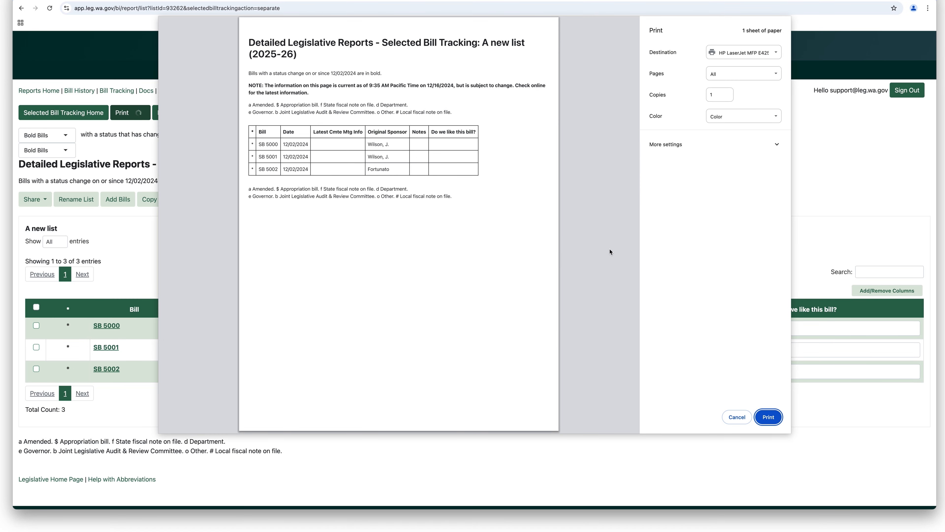
pyautogui.click(737, 417)
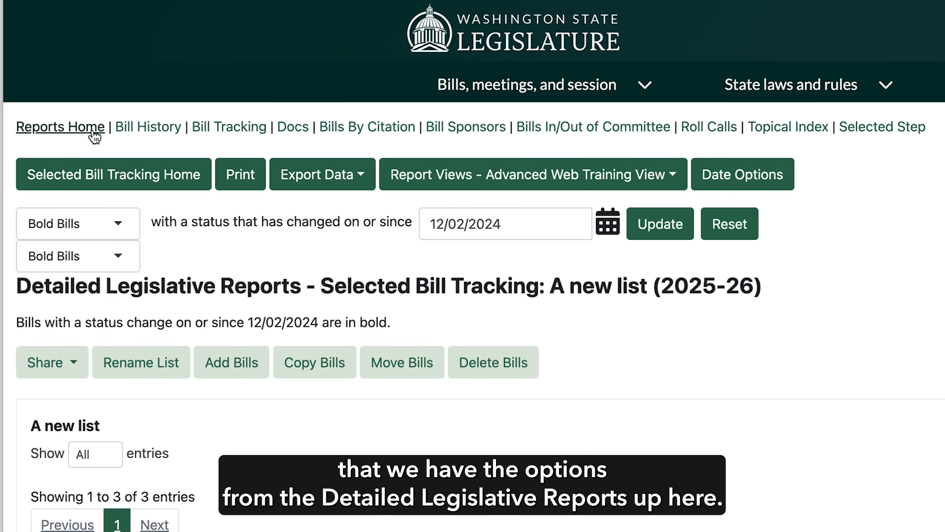
# Step: Generate a Bills by Sponsor report of the primary bills for House sponsor Abbarno in the 2025-26 biennium
pyautogui.click(77, 129)
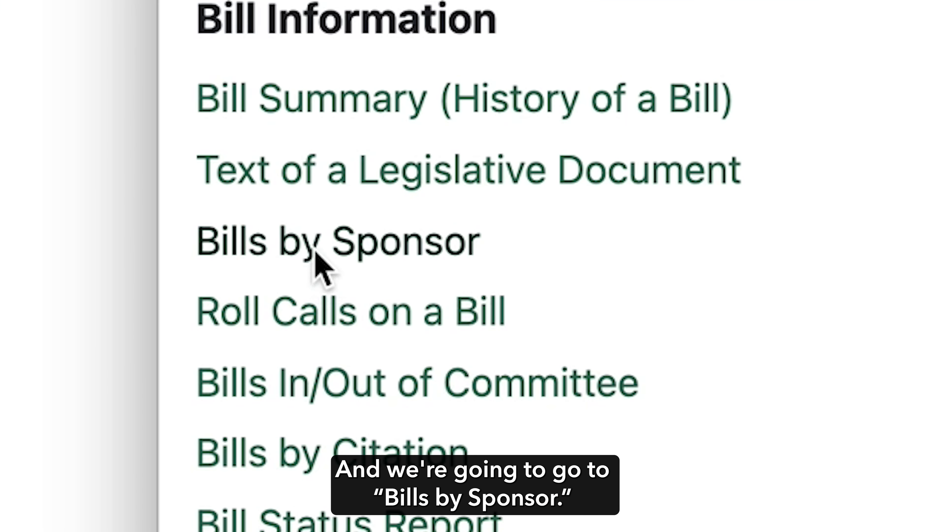
pyautogui.click(316, 262)
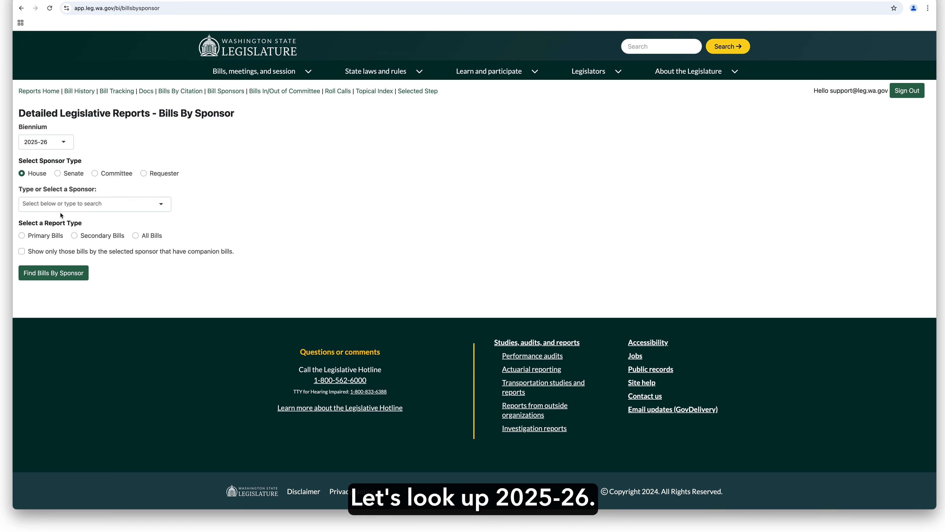
pyautogui.click(154, 207)
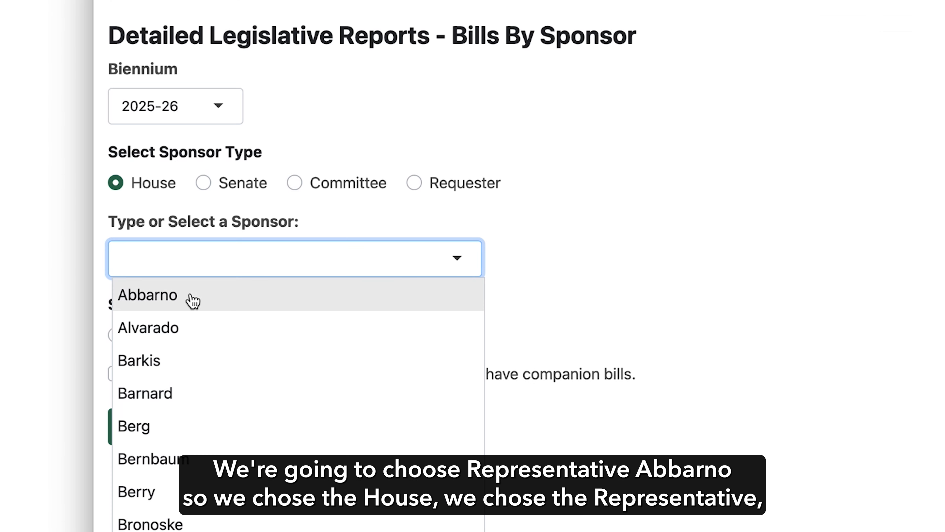
pyautogui.click(54, 220)
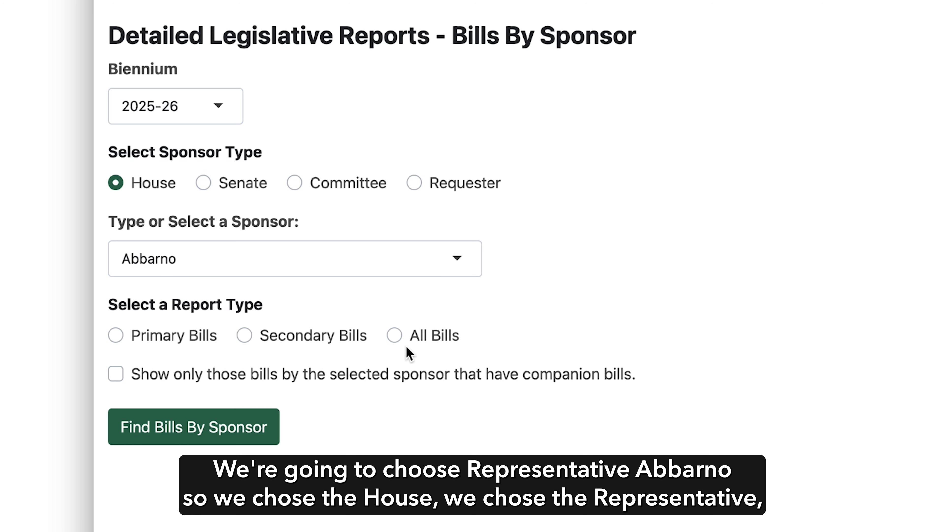
pyautogui.click(115, 333)
pyautogui.click(205, 434)
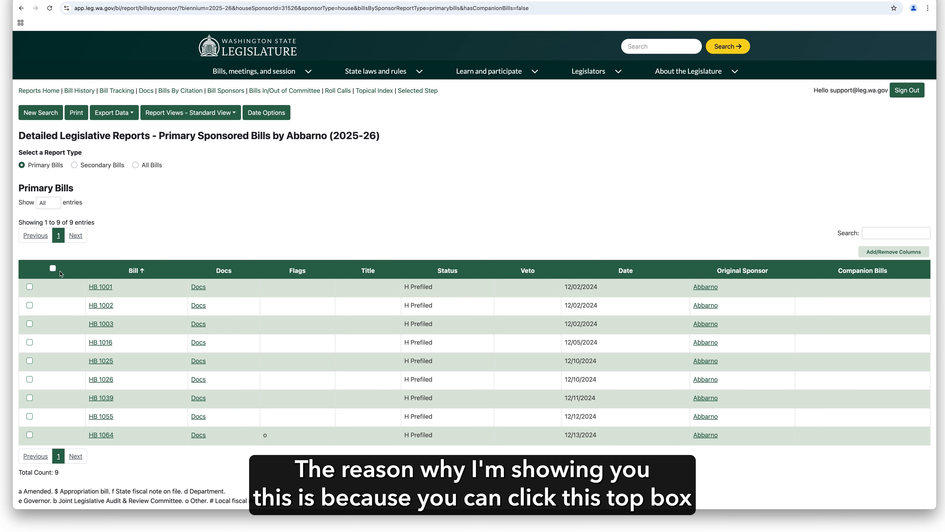
# Step: Select all bills in the sponsor report and submit them with the option Add to a Bill Tracking List
pyautogui.click(53, 269)
pyautogui.scroll(-2, 98, 260)
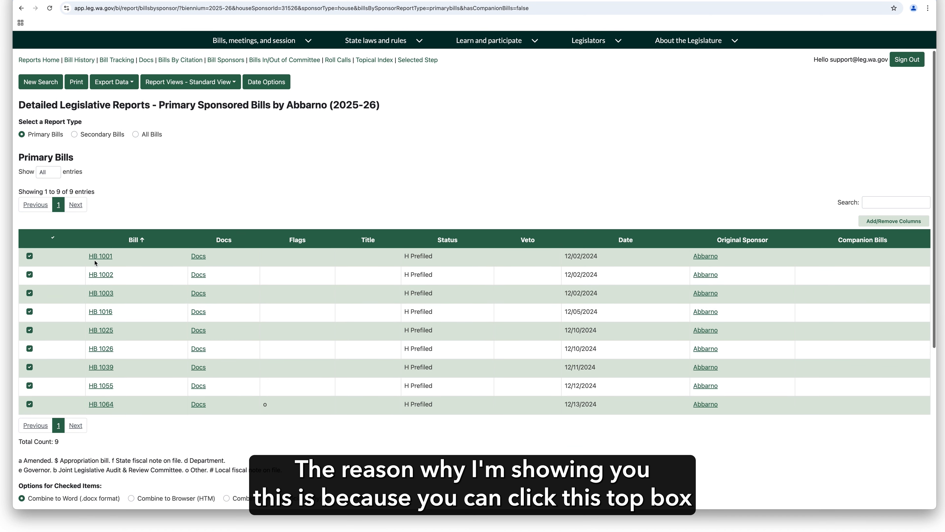
pyautogui.scroll(-1, 98, 261)
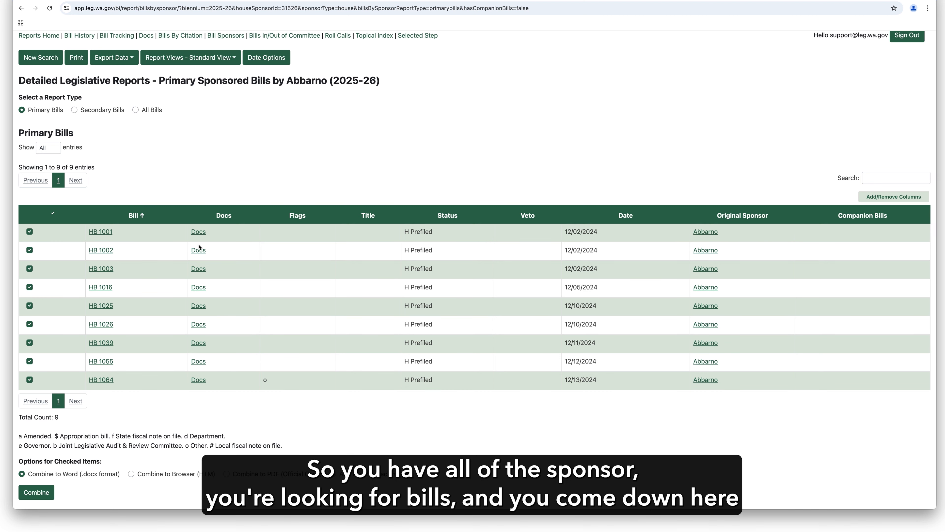
pyautogui.scroll(-3, 73, 428)
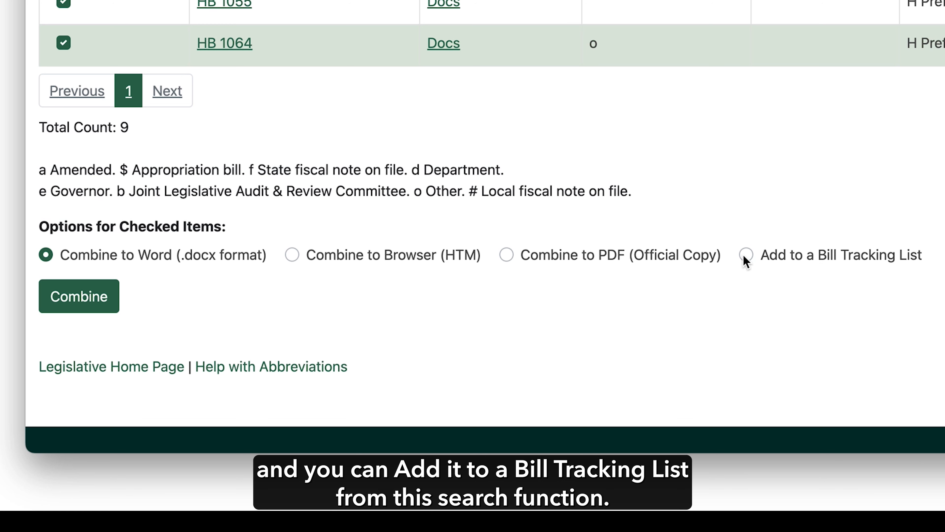
pyautogui.click(746, 256)
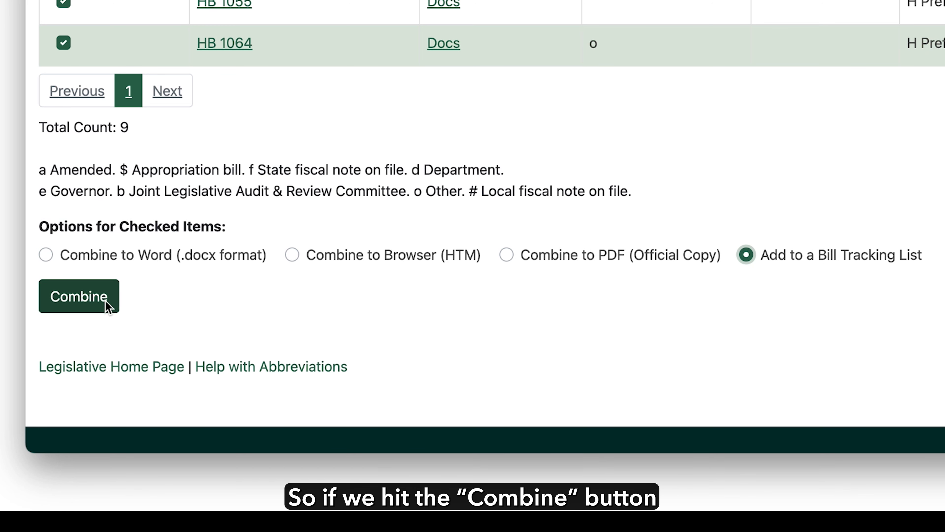
pyautogui.click(105, 300)
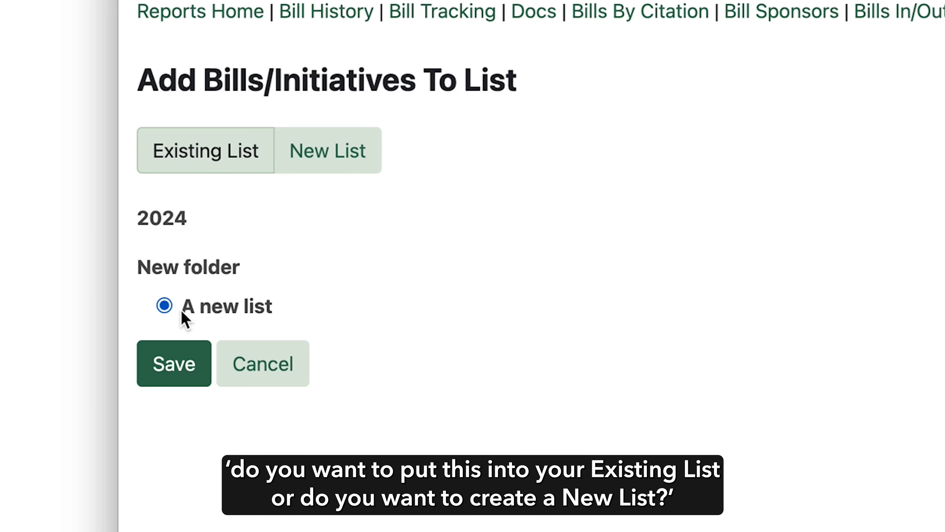
# Step: Save the selected bills to a new list named Abbarno in the 2024 folder
pyautogui.click(332, 159)
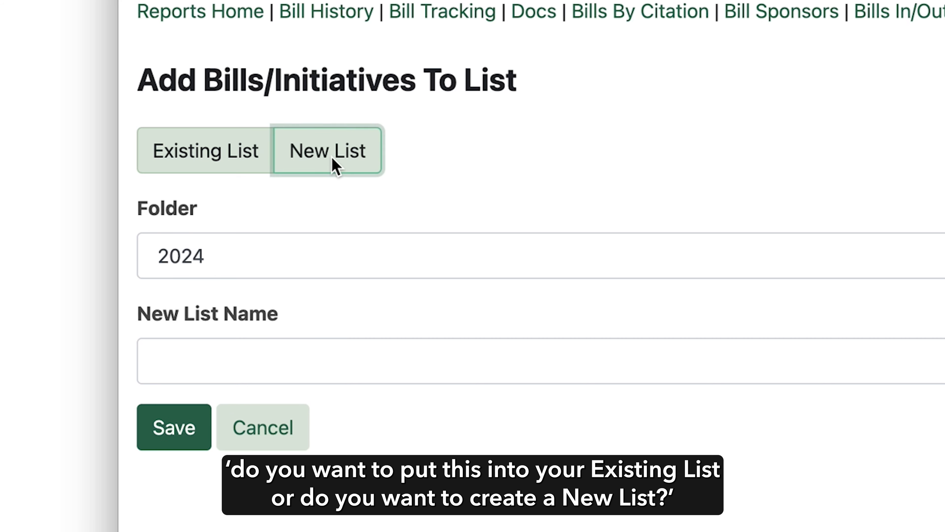
pyautogui.click(361, 354)
pyautogui.write('Abbarno')
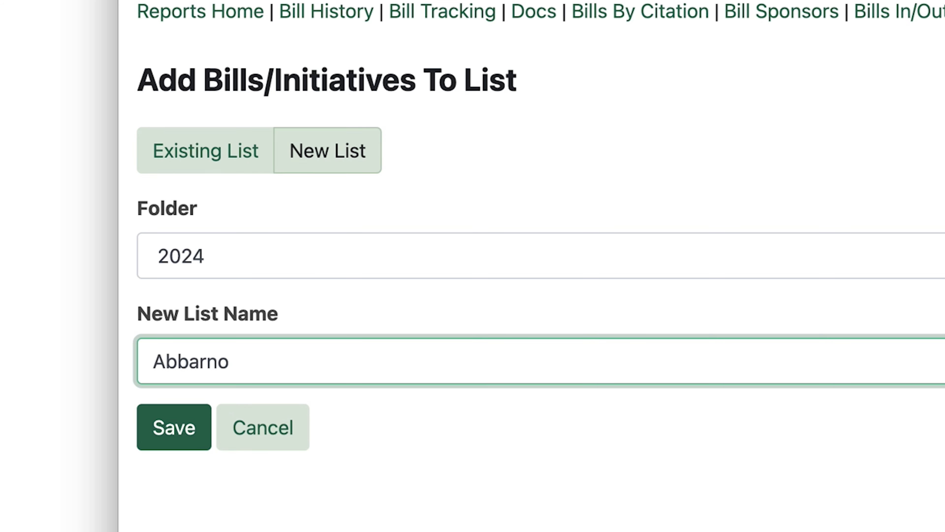
pyautogui.click(175, 447)
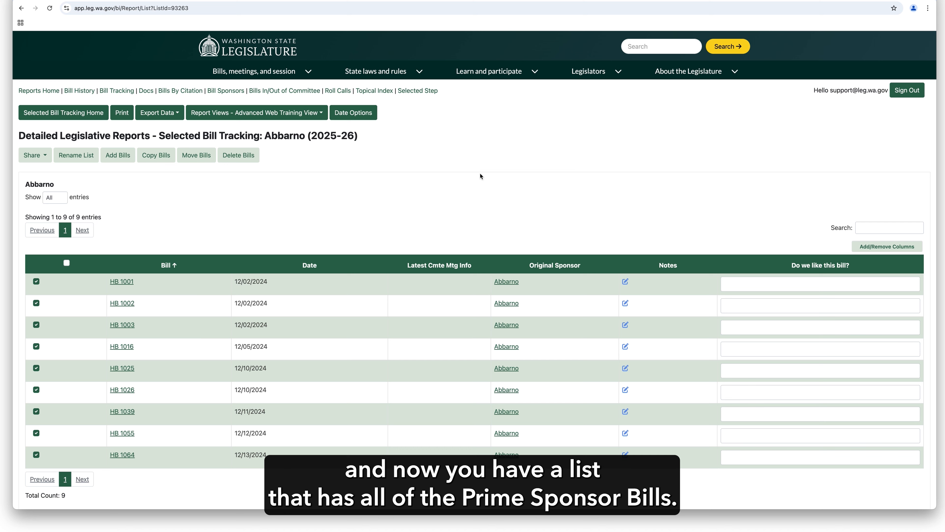
# Step: Switch the Abbarno list's report view to Standard View
pyautogui.scroll(-1, 480, 176)
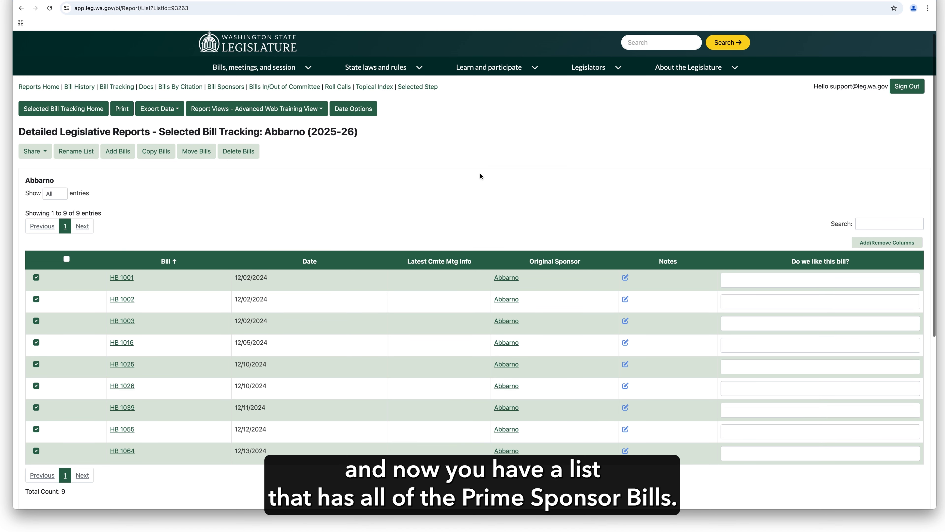
pyautogui.click(319, 111)
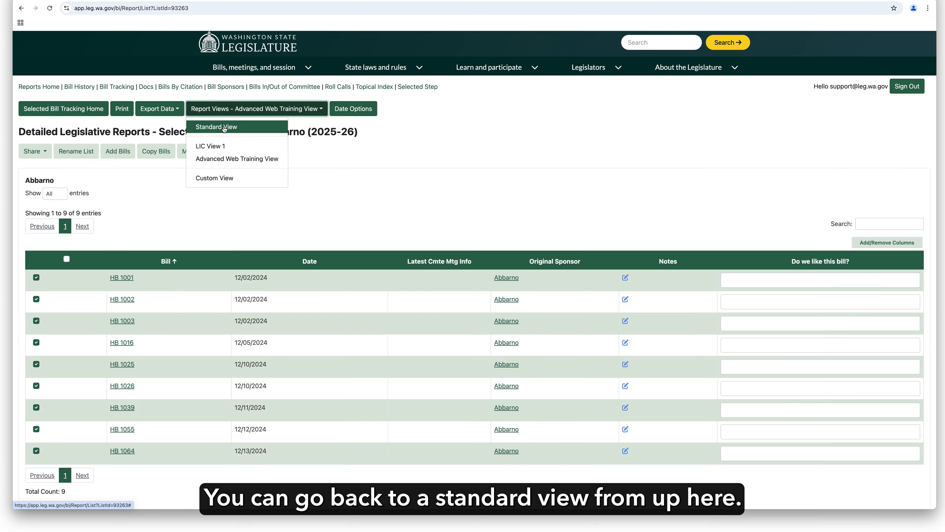
pyautogui.click(224, 127)
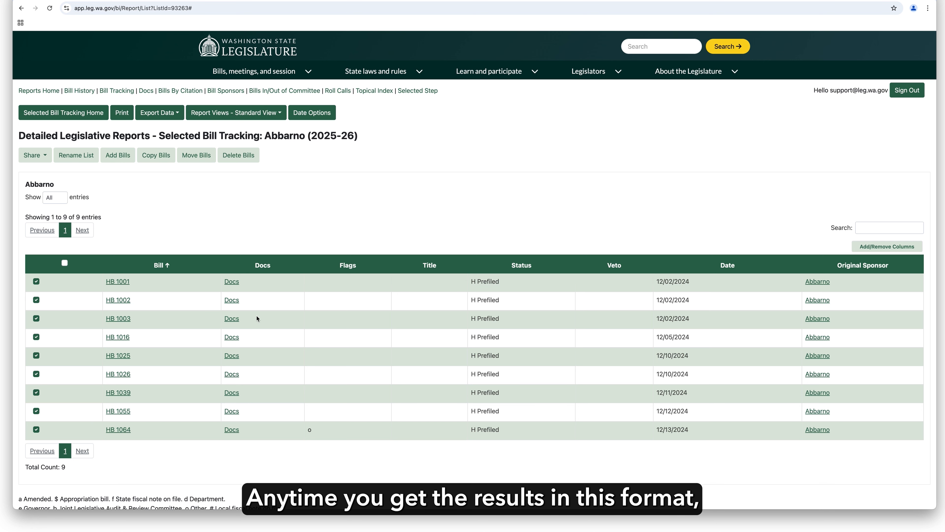
# Step: Look through the Abbarno list and return to the Selected Bill Tracking home page
pyautogui.scroll(-3, 424, 219)
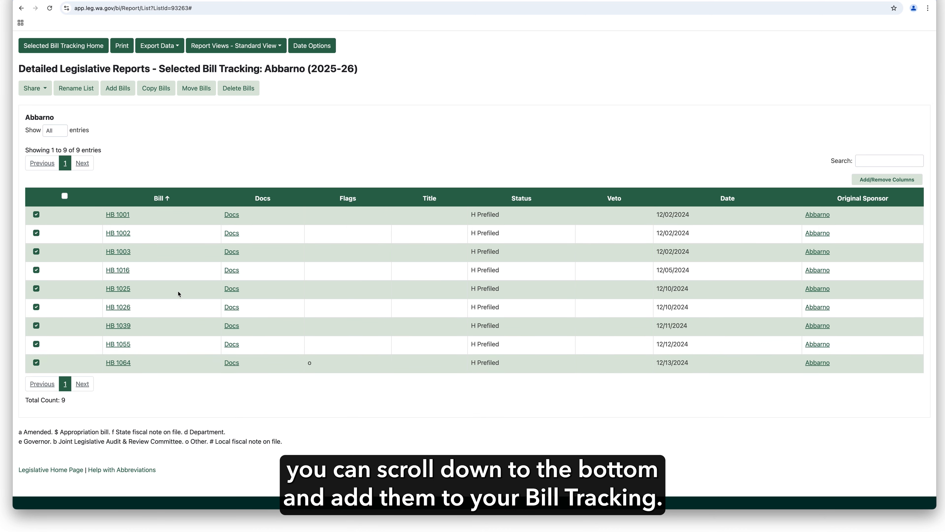
pyautogui.scroll(3, 179, 293)
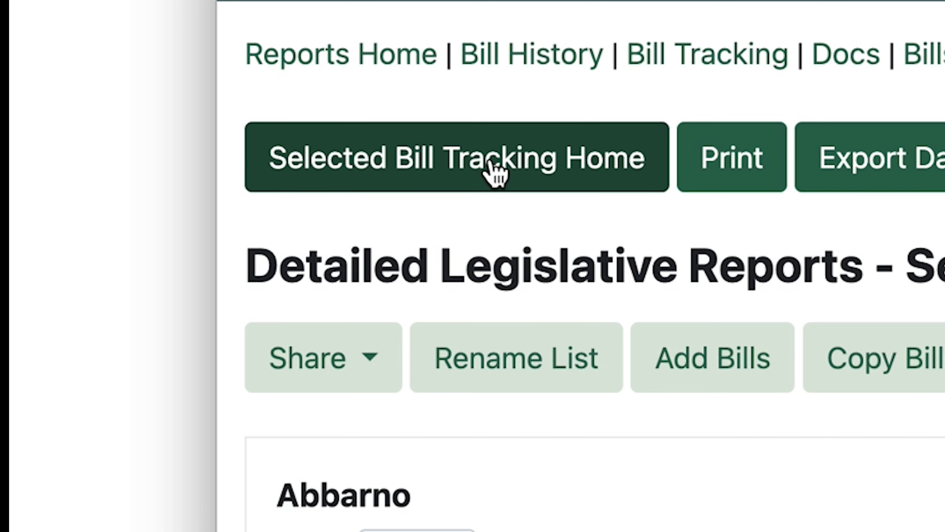
pyautogui.click(72, 115)
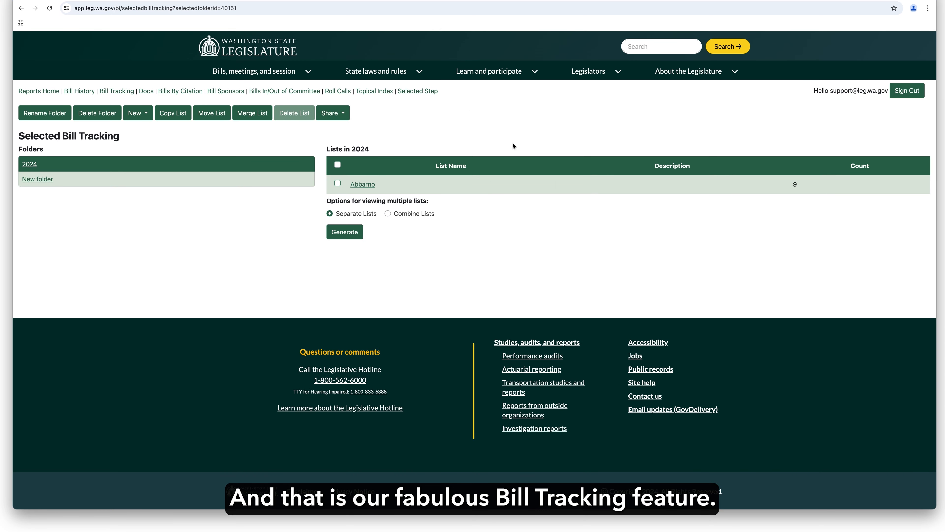